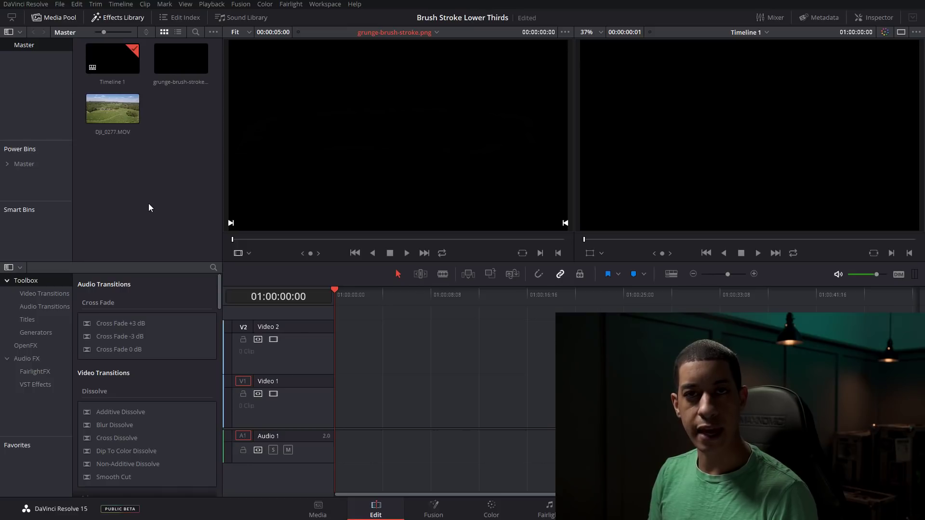
Place a Solid Color generator at the start of Video 1 and trim it to four seconds.
{"action": "left_click", "coordinate": [36, 332]}
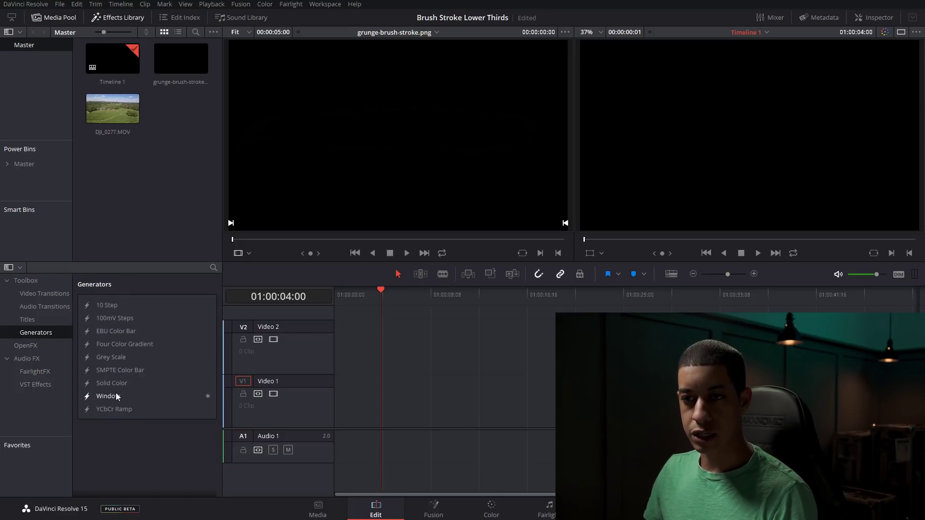
{"action": "left_click_drag", "start_coordinate": [112, 383], "coordinate": [334, 391]}
{"action": "left_click_drag", "start_coordinate": [390, 400], "coordinate": [380, 400]}
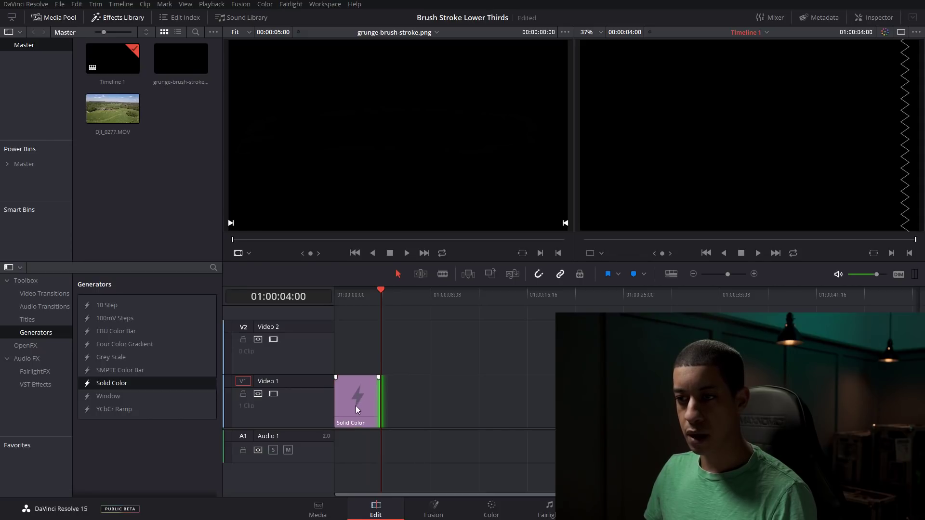
Convert the solid color clip into Compound Clip 1.
{"action": "right_click", "coordinate": [355, 405]}
{"action": "left_click", "coordinate": [406, 275]}
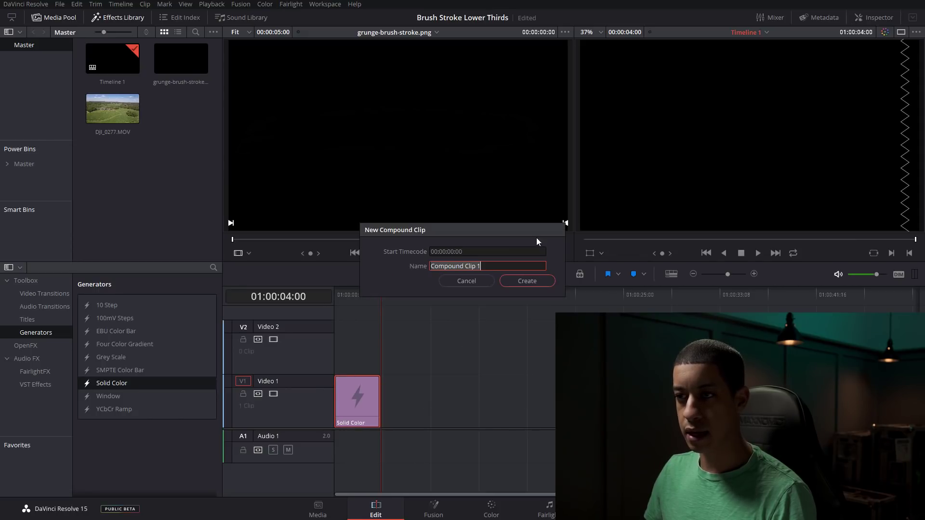
{"action": "left_click", "coordinate": [539, 282]}
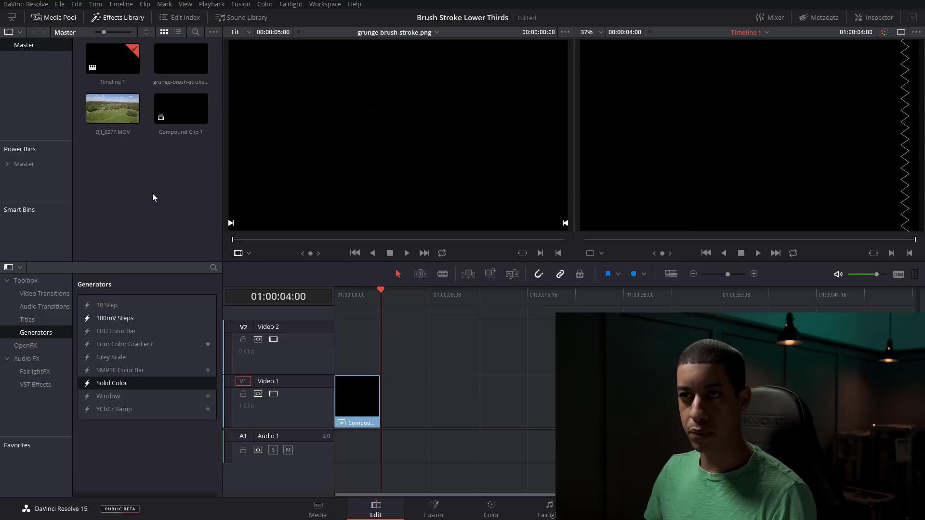
{"action": "left_click", "coordinate": [235, 132]}
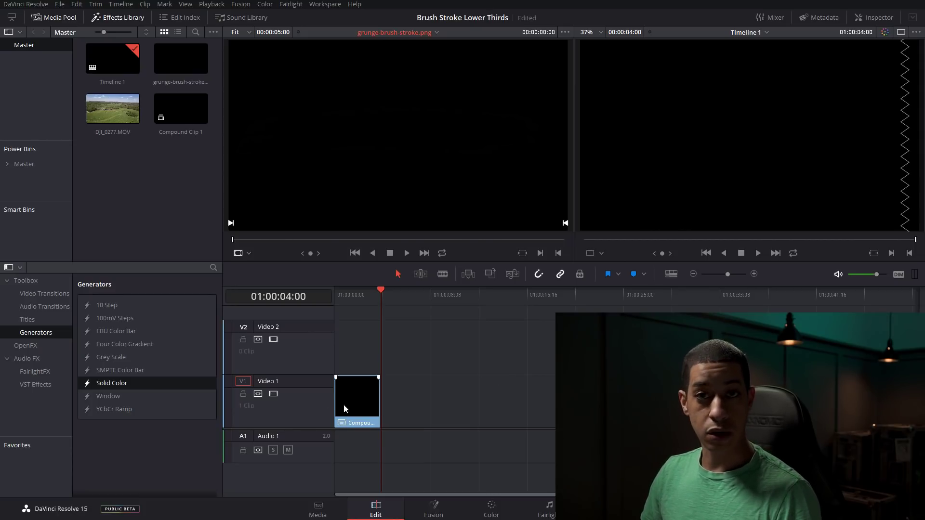
Stack grunge-brush-stroke.png on Video 2, combine it with Compound Clip 1 into Fusion Clip 1, and go to Fusion.
{"action": "left_click", "coordinate": [490, 395]}
{"action": "mouse_move", "coordinate": [183, 61]}
{"action": "left_mouse_down"}
{"action": "mouse_move", "coordinate": [313, 140]}
{"action": "mouse_move", "coordinate": [291, 173]}
{"action": "mouse_move", "coordinate": [269, 174]}
{"action": "mouse_move", "coordinate": [389, 338]}
{"action": "mouse_move", "coordinate": [339, 354]}
{"action": "mouse_move", "coordinate": [380, 350]}
{"action": "left_mouse_up"}
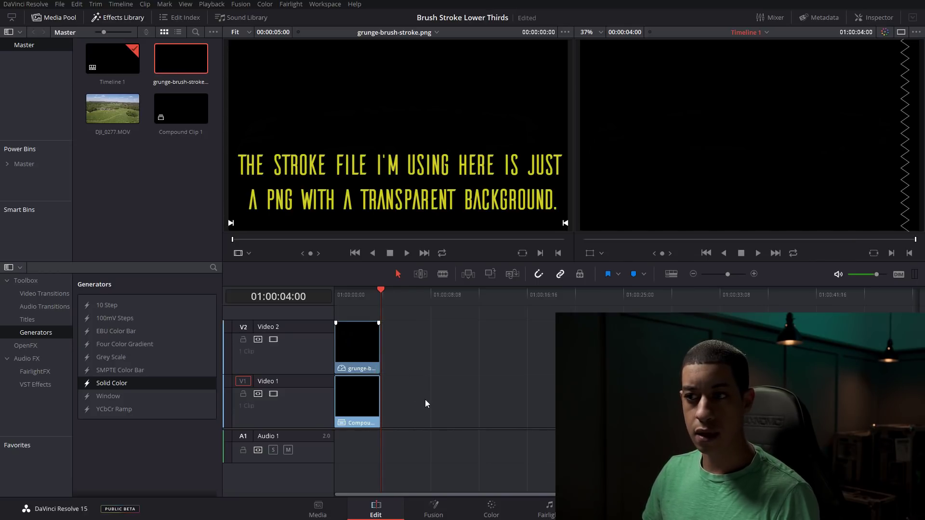
{"action": "right_click", "coordinate": [350, 402]}
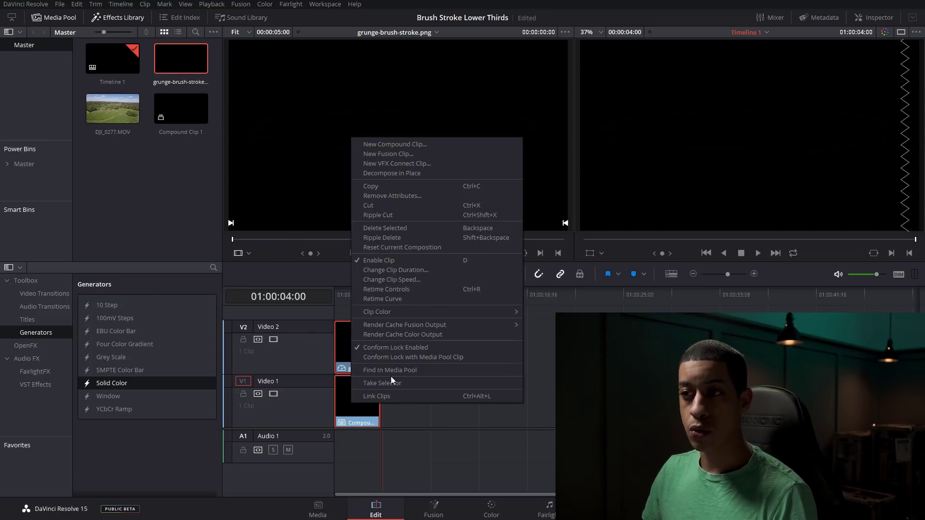
{"action": "left_click", "coordinate": [389, 154]}
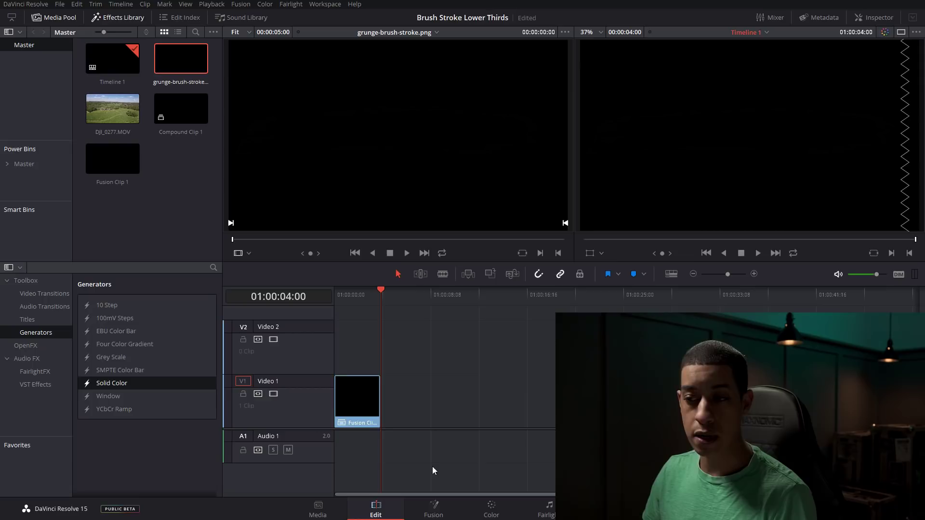
{"action": "left_click", "coordinate": [435, 510]}
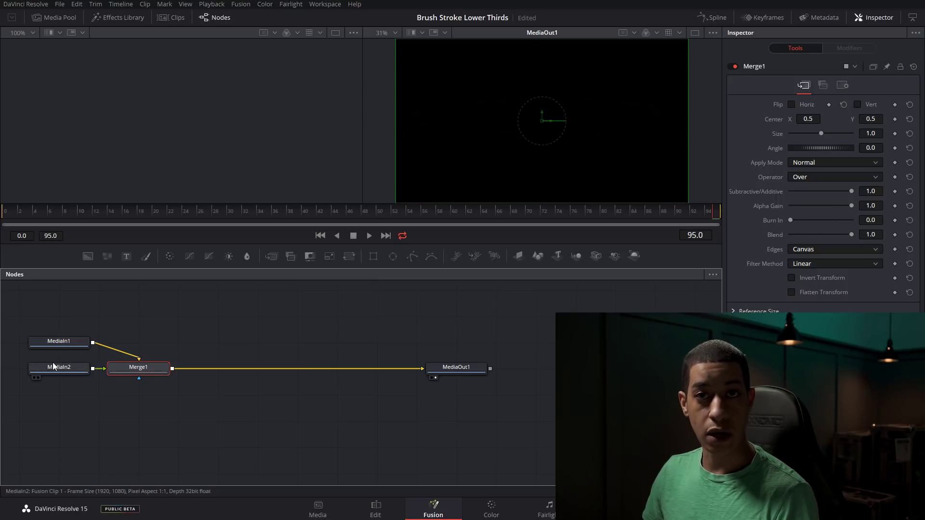
Rearrange MediaIn1, MediaIn2 and Merge1 closer together in the node graph.
{"action": "left_click", "coordinate": [64, 366]}
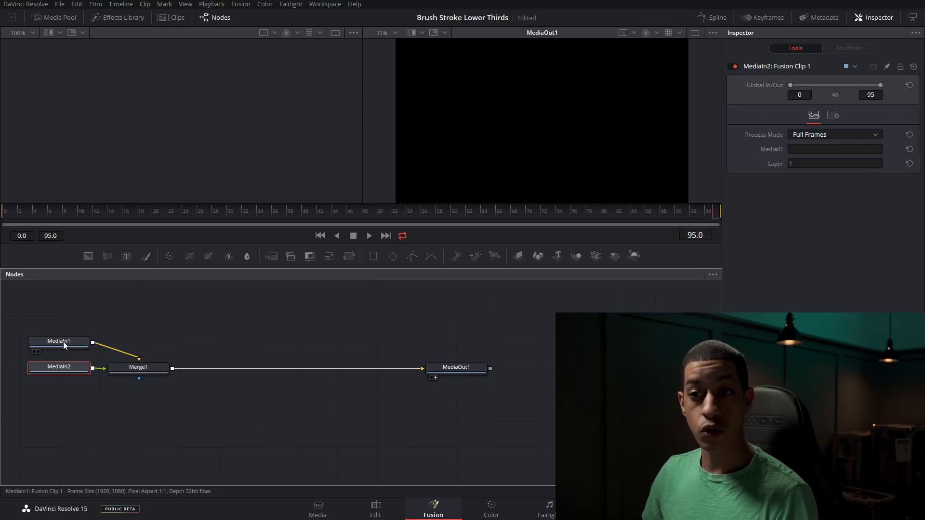
{"action": "left_click_drag", "start_coordinate": [64, 344], "coordinate": [66, 328]}
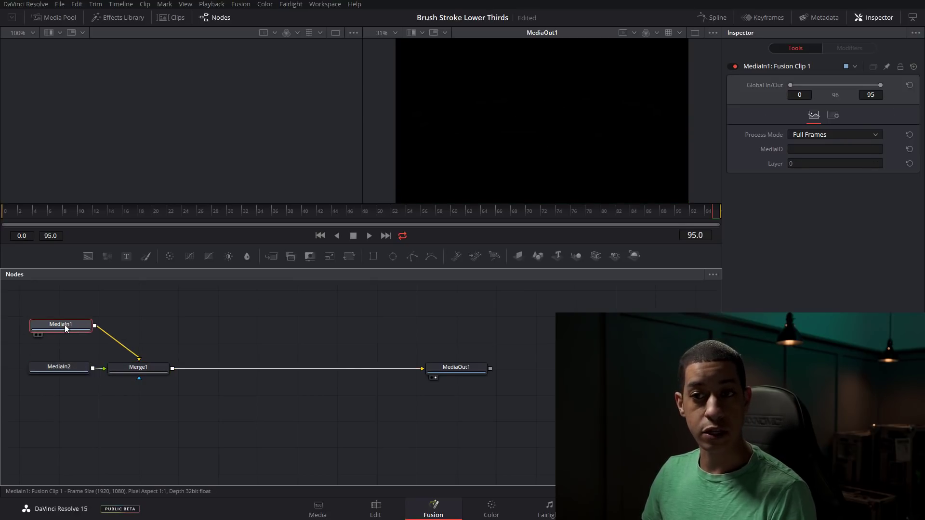
{"action": "left_click", "coordinate": [66, 369]}
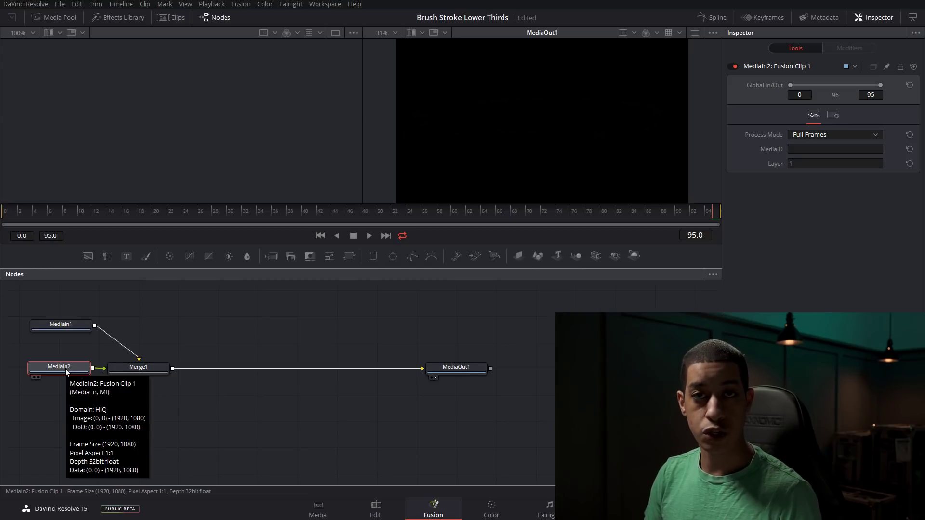
{"action": "left_click_drag", "start_coordinate": [66, 370], "coordinate": [63, 349]}
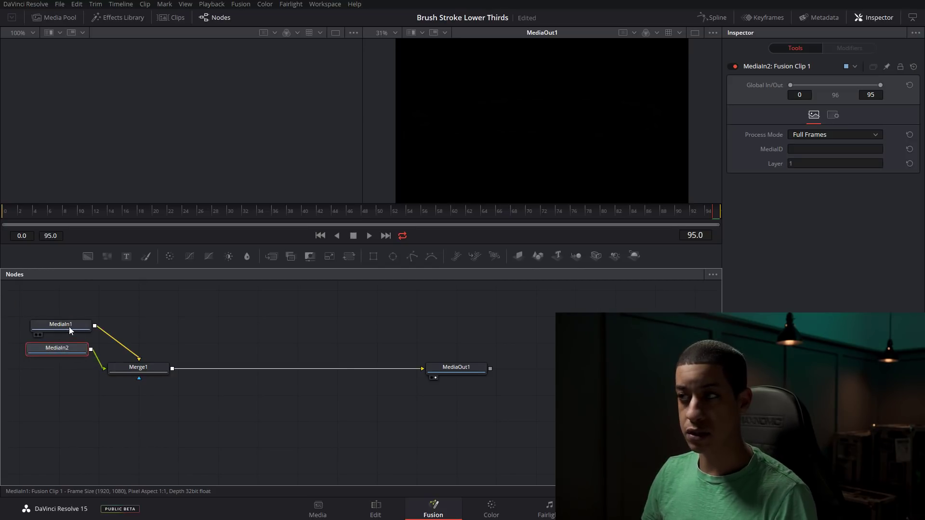
{"action": "left_click", "coordinate": [69, 330]}
{"action": "left_click_drag", "start_coordinate": [139, 368], "coordinate": [178, 326]}
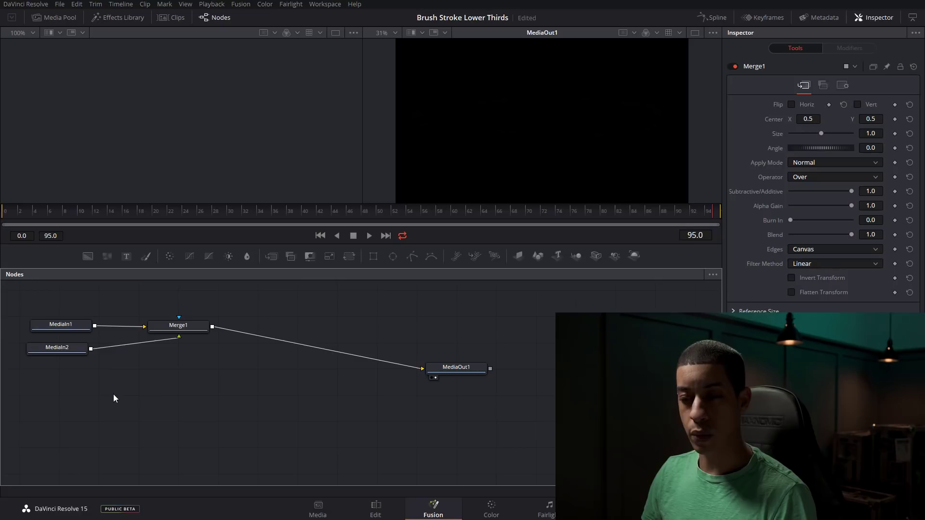
Add a Text+ node and enter JAYARETV as its styled text.
{"action": "key", "text": "shift+space"}
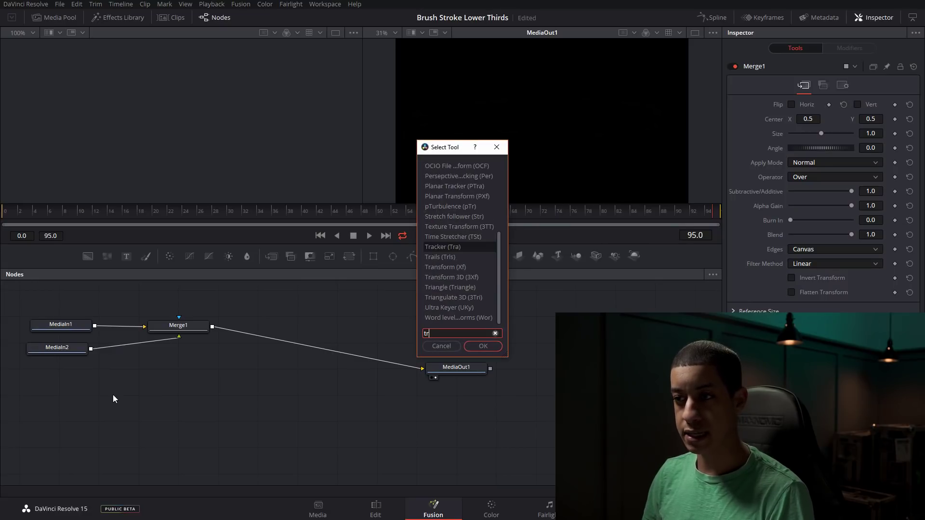
{"action": "type", "text": "text"}
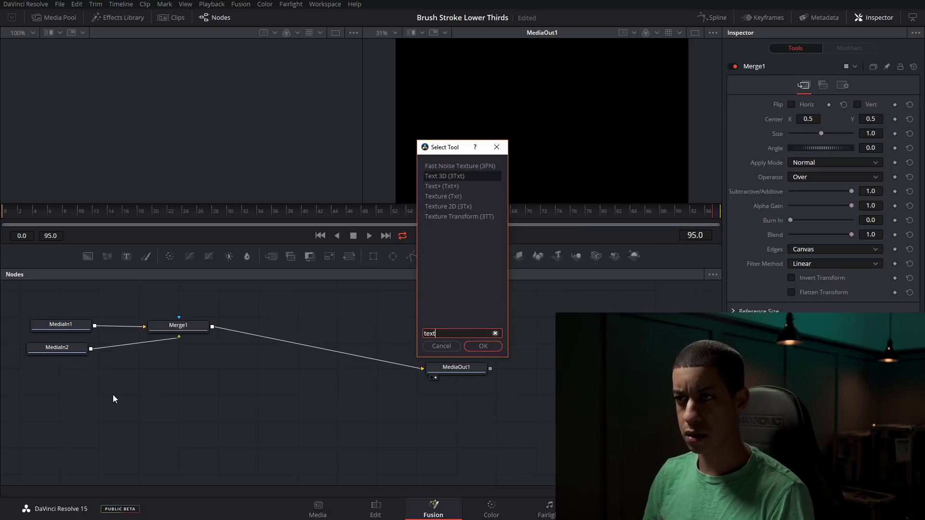
{"action": "key", "text": "Down"}
{"action": "key", "text": "Return"}
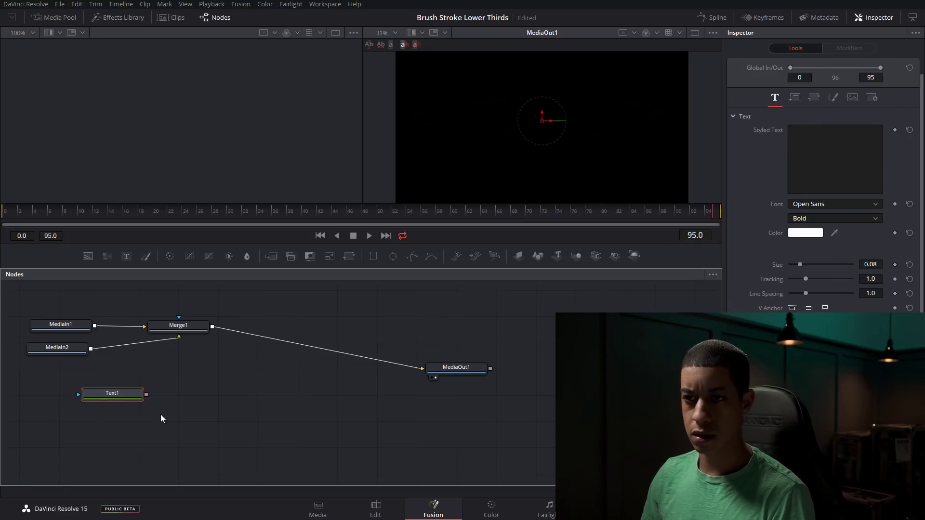
{"action": "left_click", "coordinate": [793, 148]}
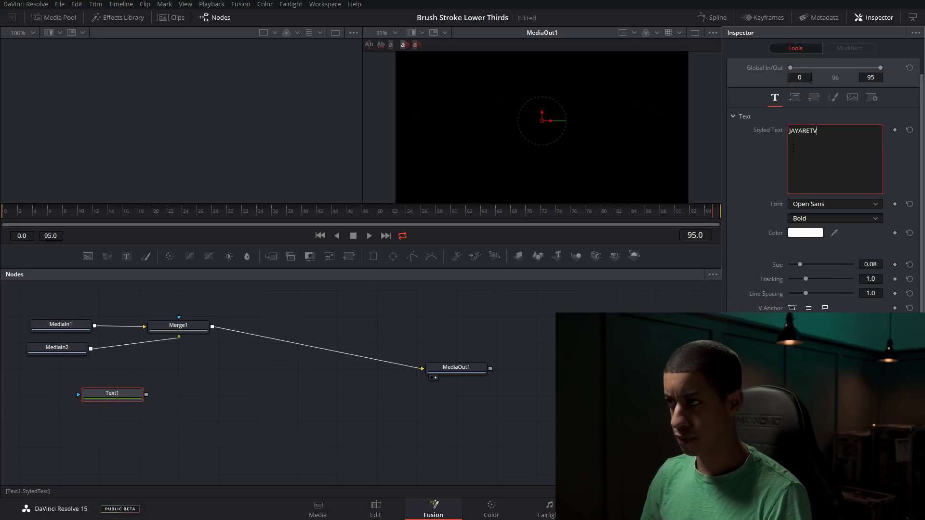
Preview the inputs, reposition MediaIn2 and Text1, and delete the Merge1 node.
{"action": "left_click_drag", "start_coordinate": [36, 321], "coordinate": [110, 200]}
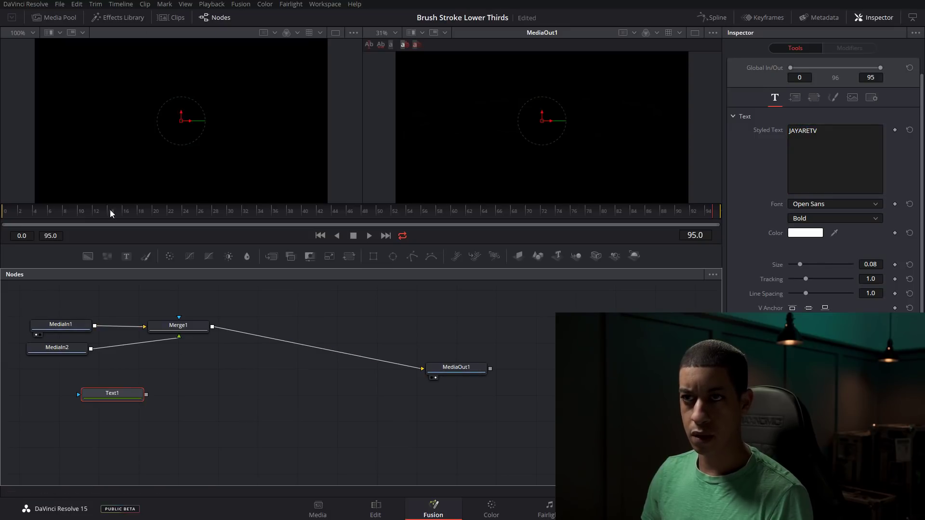
{"action": "left_click_drag", "start_coordinate": [76, 350], "coordinate": [160, 141]}
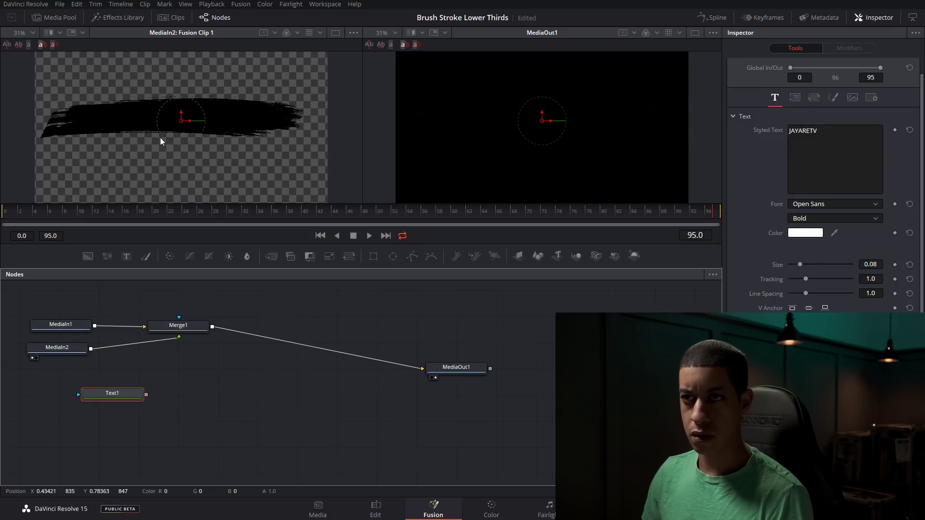
{"action": "left_click", "coordinate": [58, 349]}
{"action": "left_click_drag", "start_coordinate": [57, 348], "coordinate": [57, 353]}
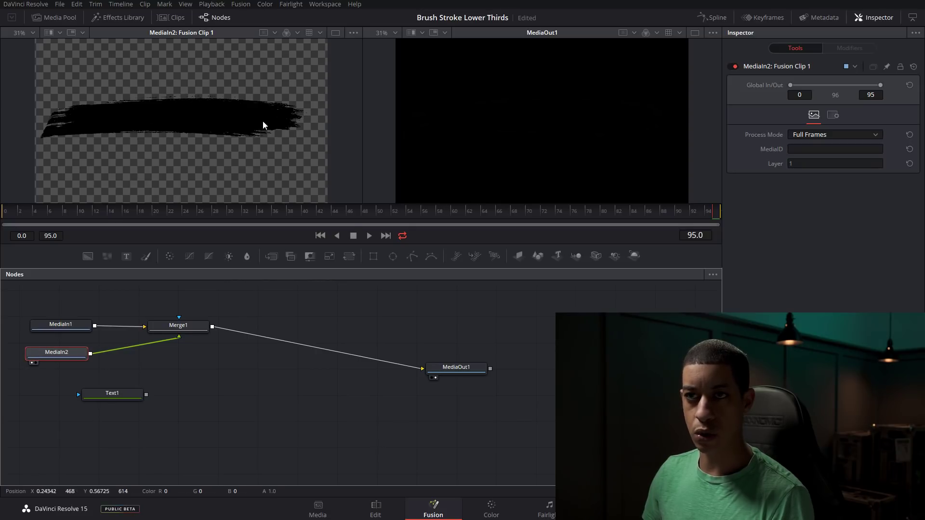
{"action": "left_click_drag", "start_coordinate": [104, 394], "coordinate": [60, 394]}
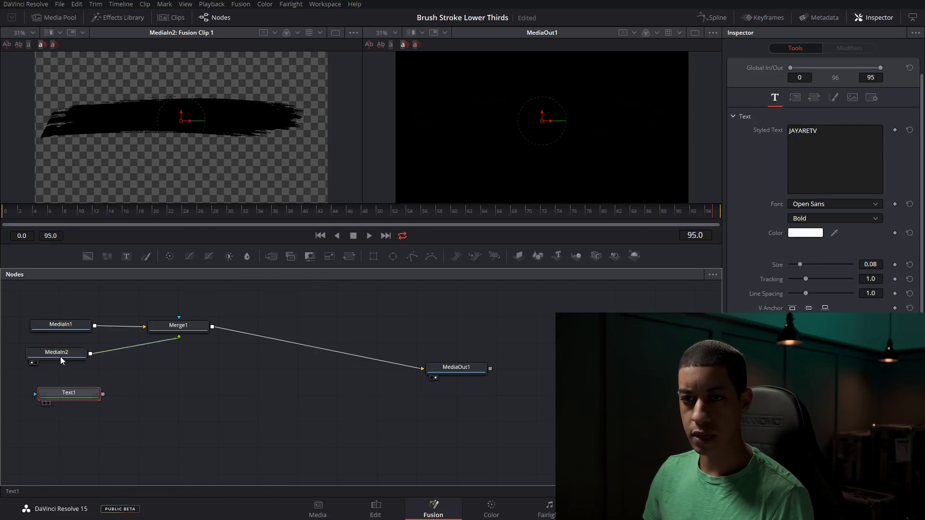
{"action": "left_click_drag", "start_coordinate": [60, 357], "coordinate": [80, 365]}
{"action": "left_click", "coordinate": [192, 327]}
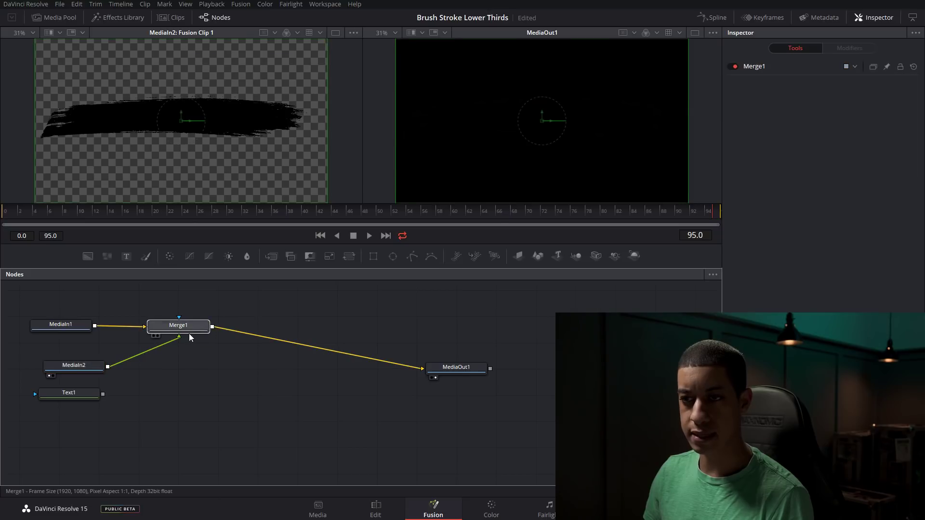
{"action": "key", "text": "Delete"}
Add a Channel Booleans node to the composition via the tool search.
{"action": "left_click", "coordinate": [72, 392]}
{"action": "left_click", "coordinate": [200, 369]}
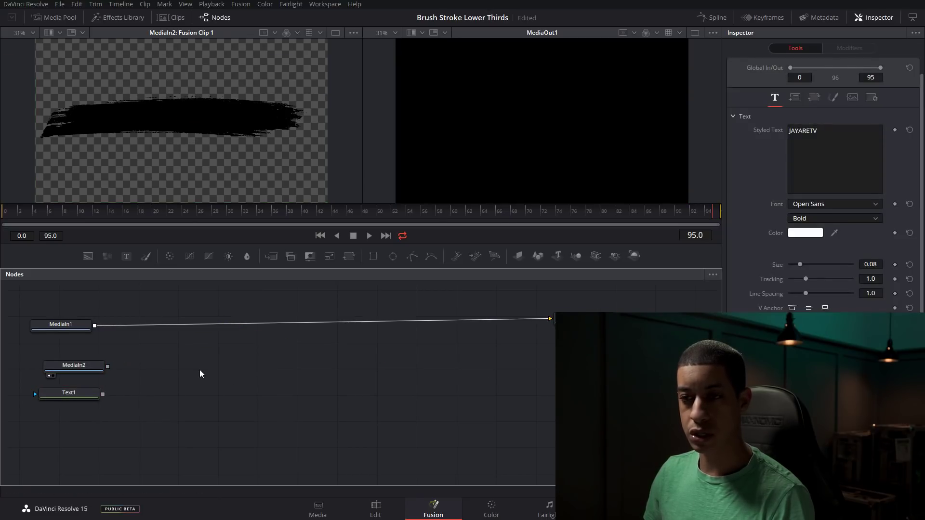
{"action": "key", "text": "shift+space"}
{"action": "type", "text": "text"}
{"action": "type", "text": "bol"}
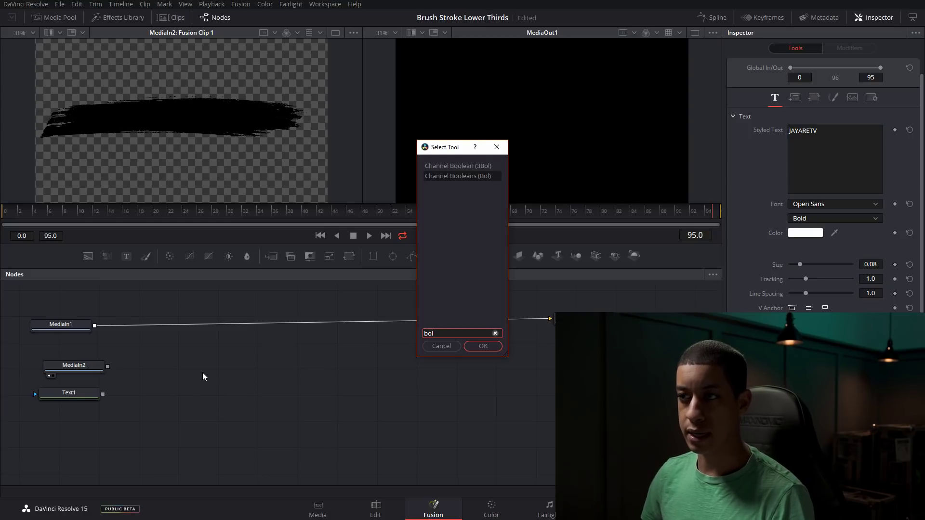
{"action": "left_click", "coordinate": [479, 175]}
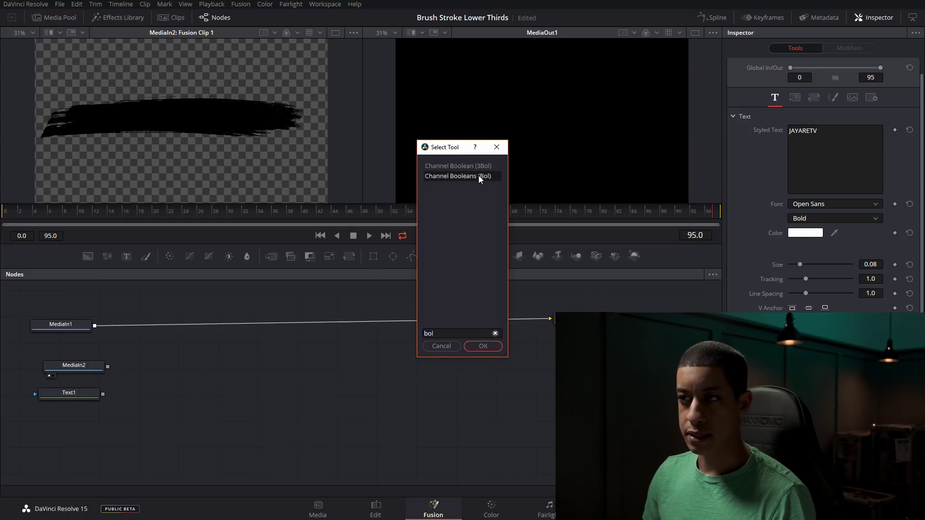
{"action": "left_click", "coordinate": [483, 346]}
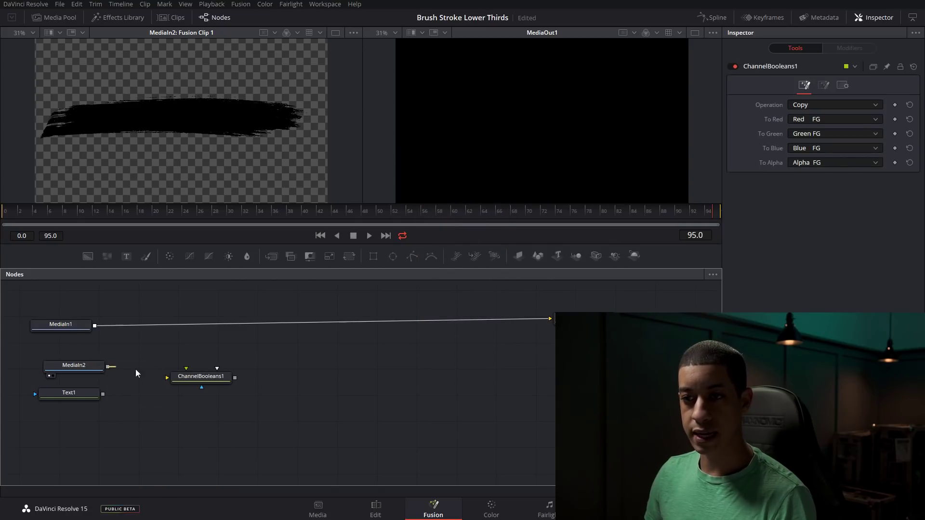
Wire MediaIn2 as background and Text1 as foreground, and set the operation to Subtract.
{"action": "left_click_drag", "start_coordinate": [107, 367], "coordinate": [167, 377]}
{"action": "left_click_drag", "start_coordinate": [102, 394], "coordinate": [185, 368]}
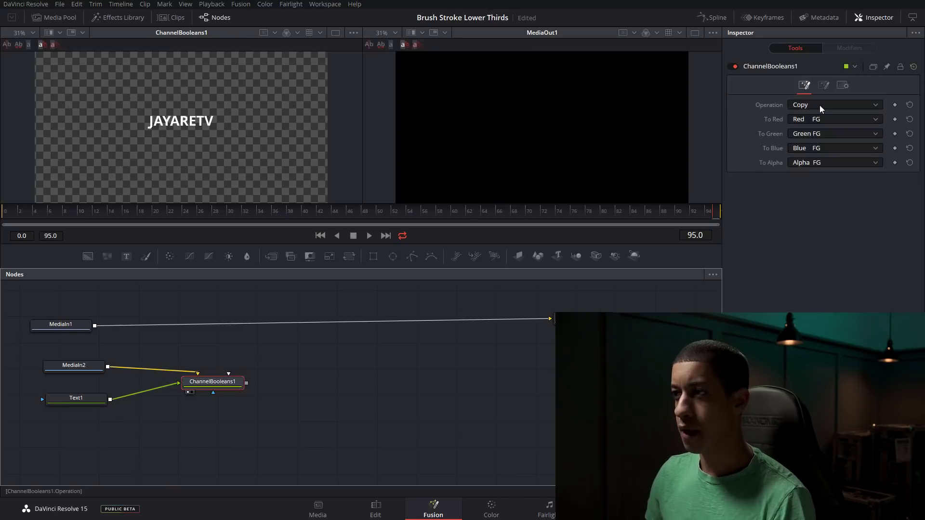
{"action": "left_click", "coordinate": [821, 106]}
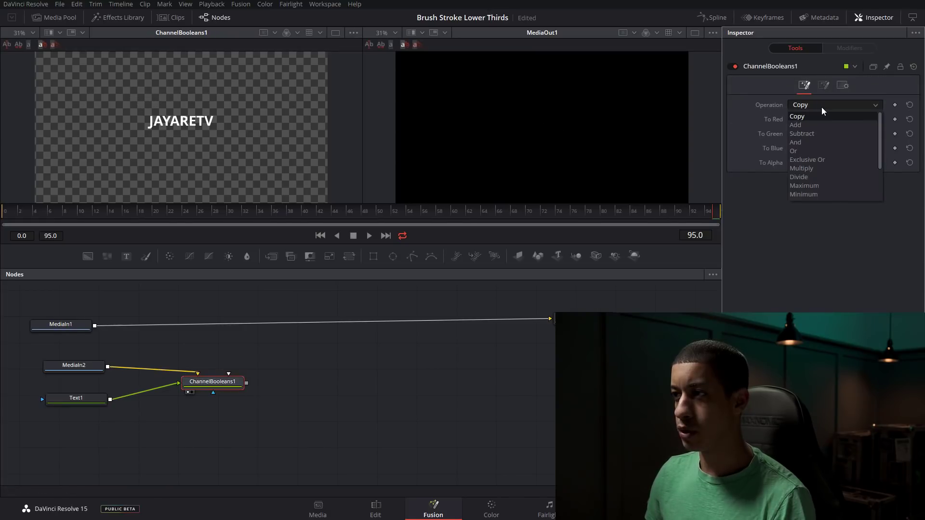
{"action": "left_click", "coordinate": [800, 133]}
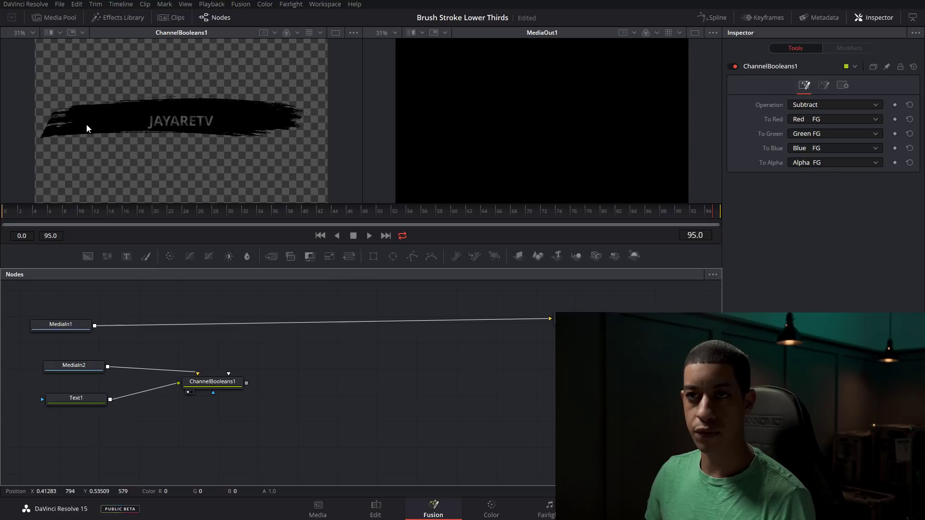
Change Text1's font to Gloria Hallelujah, after briefly trying Anton.
{"action": "left_click", "coordinate": [94, 400]}
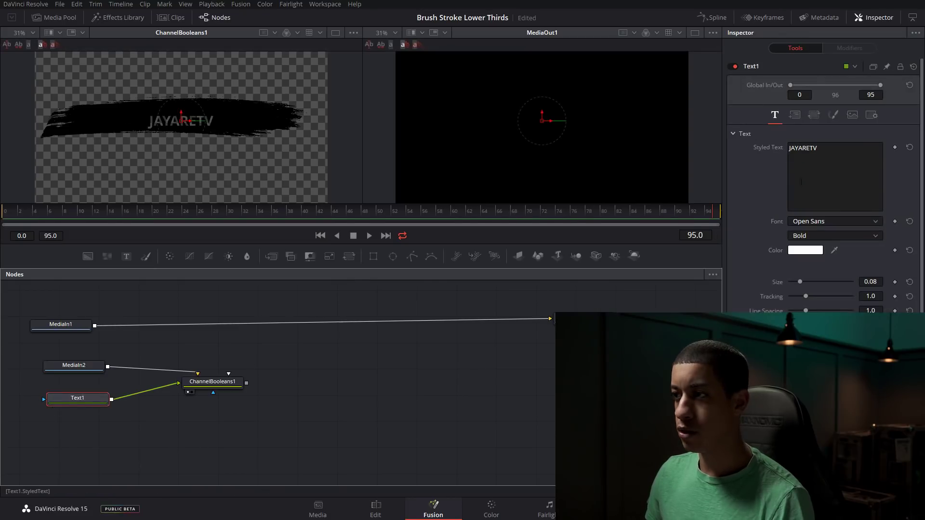
{"action": "left_click", "coordinate": [828, 221]}
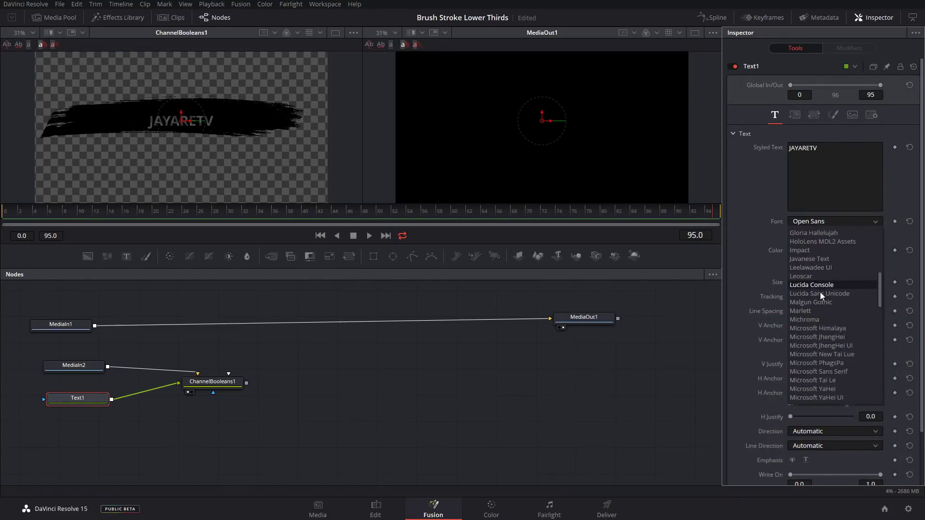
{"action": "scroll", "coordinate": [819, 292], "scroll_direction": "up", "scroll_amount": 5}
{"action": "left_click", "coordinate": [809, 241]}
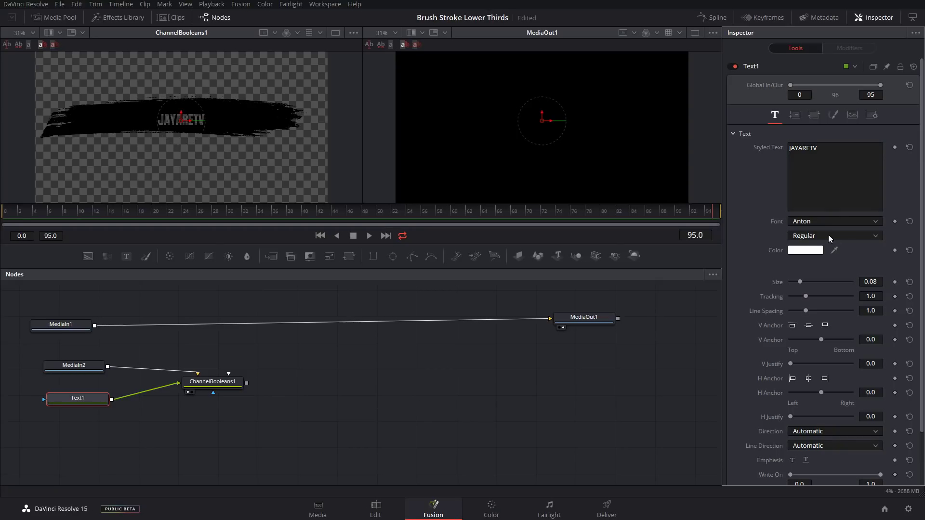
{"action": "left_click", "coordinate": [838, 223]}
{"action": "scroll", "coordinate": [833, 294], "scroll_direction": "down", "scroll_amount": 10}
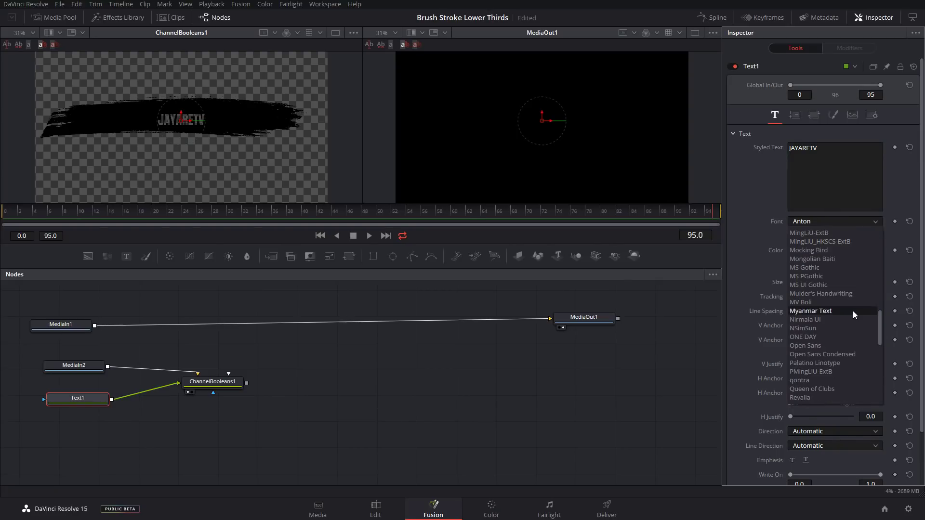
{"action": "scroll", "coordinate": [857, 309], "scroll_direction": "up", "scroll_amount": 6}
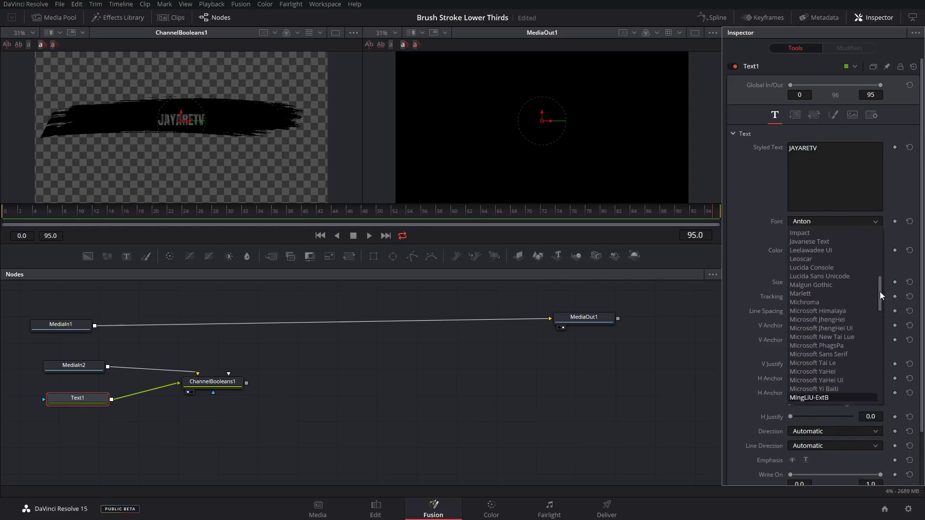
{"action": "left_click_drag", "start_coordinate": [880, 294], "coordinate": [878, 270]}
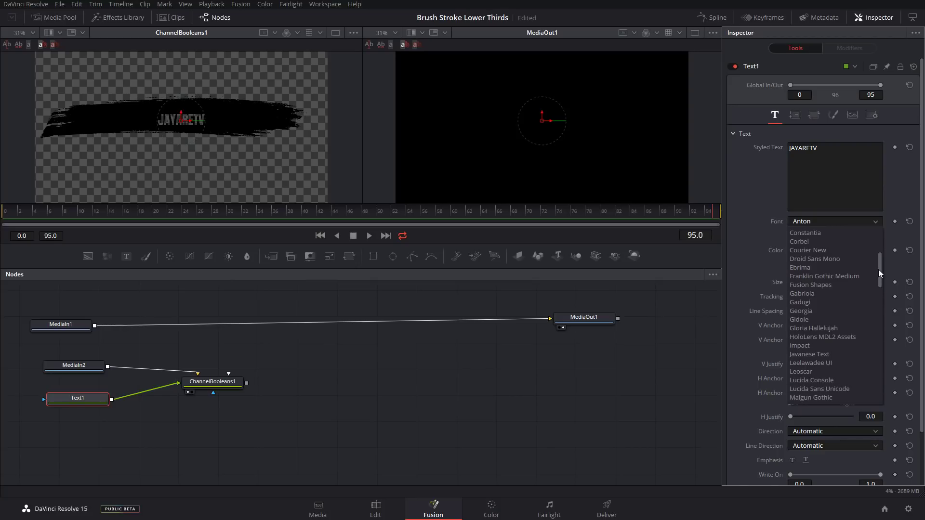
{"action": "left_click", "coordinate": [831, 328]}
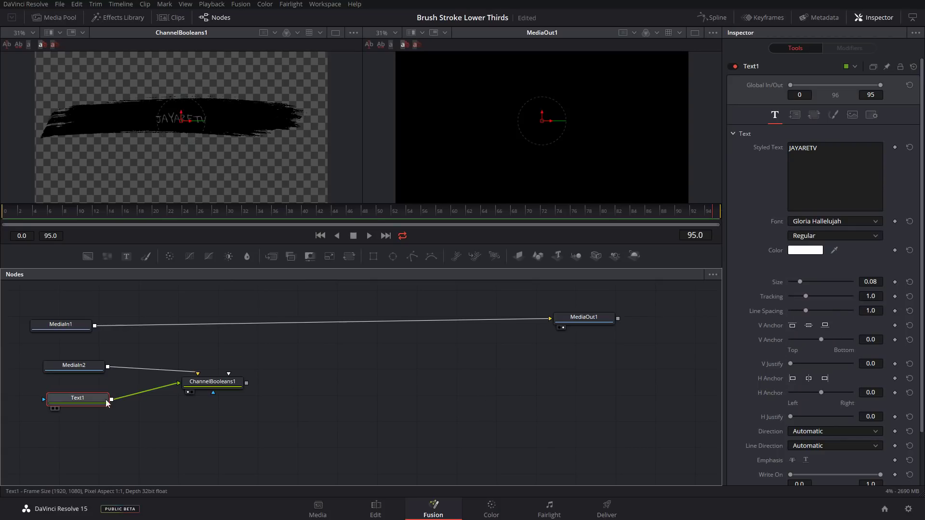
Set the text size to 0.2008 and tracking to 1.102.
{"action": "left_click_drag", "start_coordinate": [801, 282], "coordinate": [815, 282]}
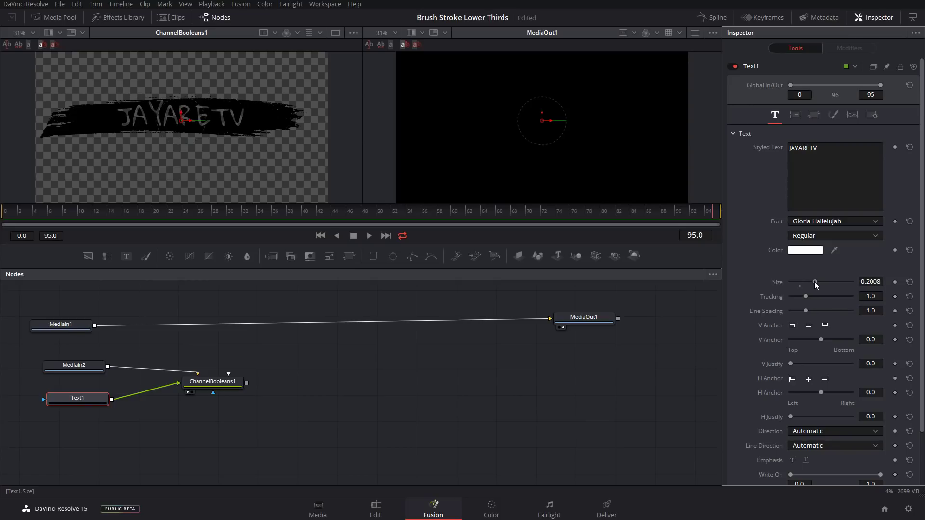
{"action": "left_click", "coordinate": [181, 118]}
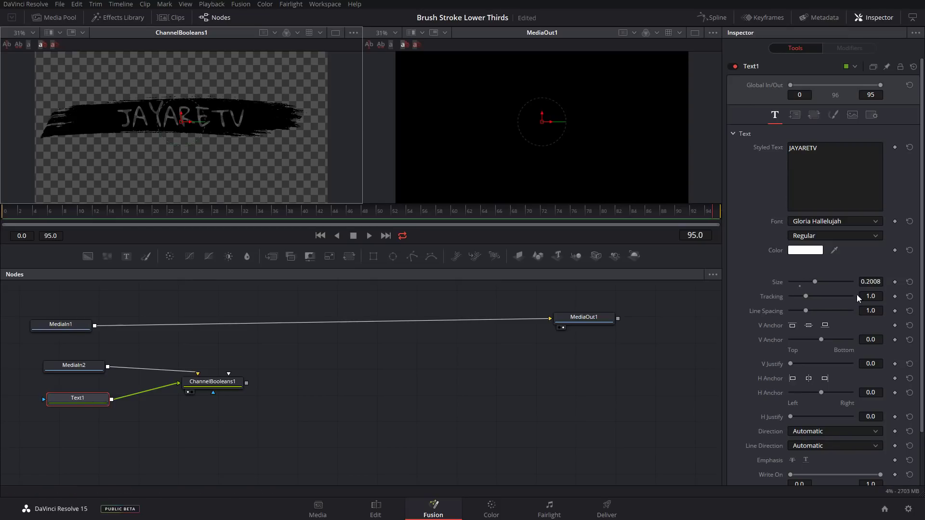
{"action": "left_click_drag", "start_coordinate": [805, 296], "coordinate": [808, 297]}
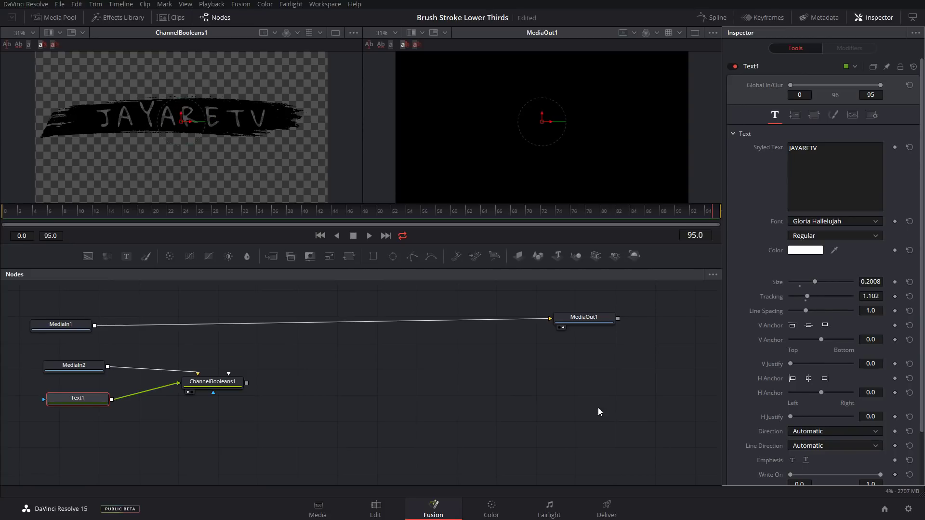
{"action": "left_click", "coordinate": [267, 421]}
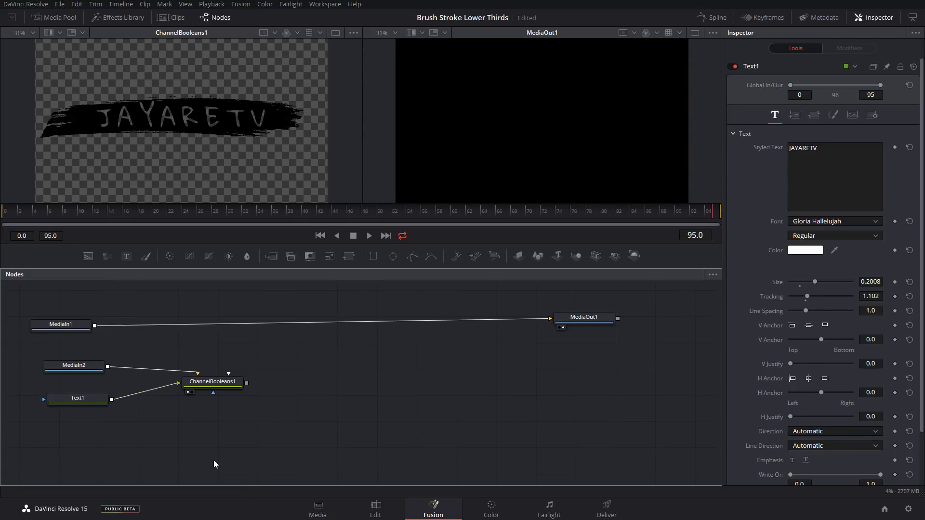
Move MediaIn1 aside and add a Background node.
{"action": "left_click", "coordinate": [220, 385]}
{"action": "left_click", "coordinate": [369, 436]}
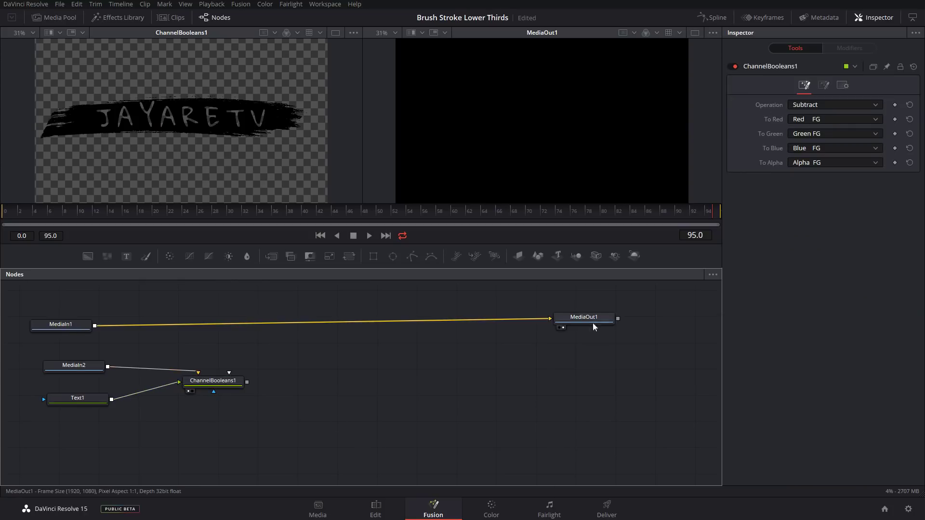
{"action": "left_click_drag", "start_coordinate": [87, 326], "coordinate": [106, 311]}
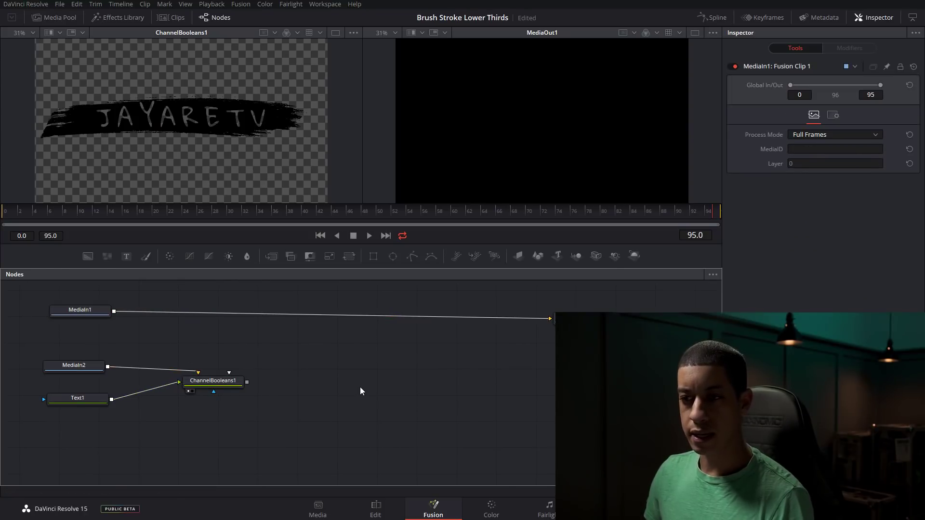
{"action": "key", "text": "shift+space"}
{"action": "type", "text": "back"}
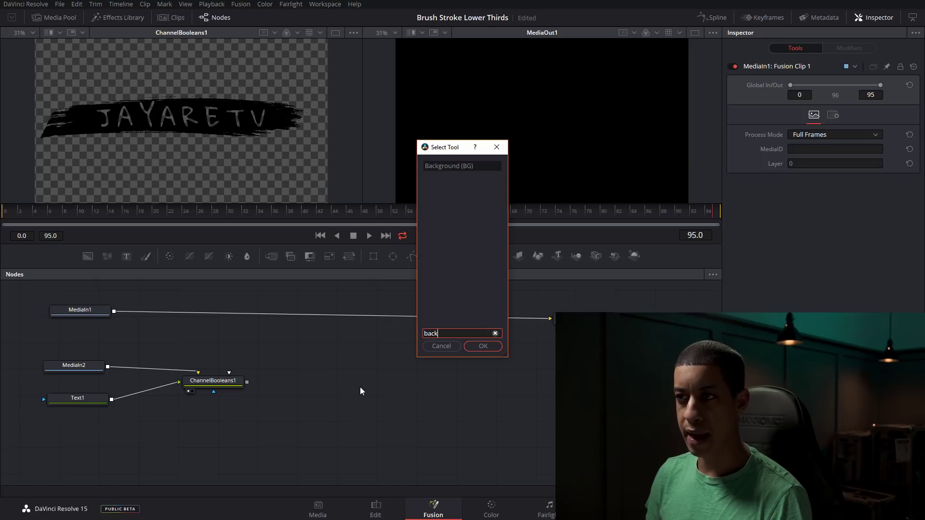
{"action": "key", "text": "Return"}
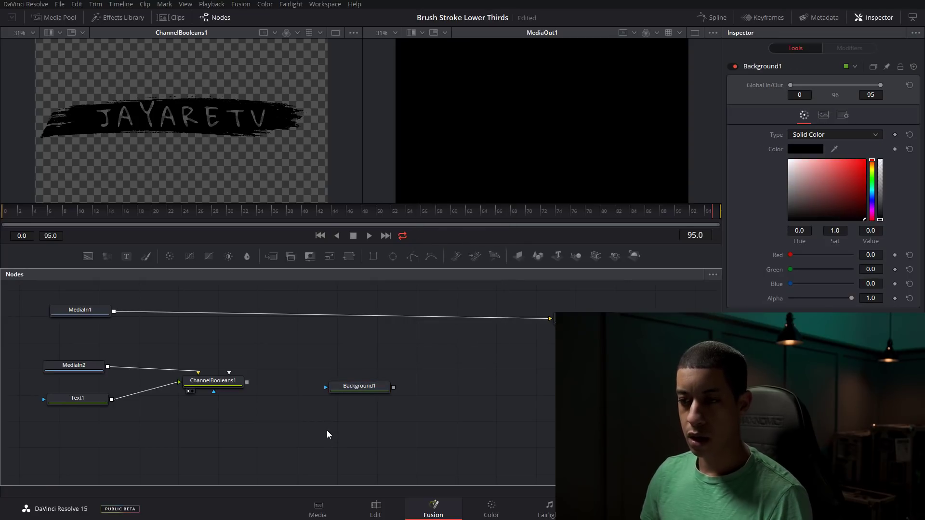
Add a Paint node and a Merge node to the graph.
{"action": "key", "text": "shift+space"}
{"action": "type", "text": "p"}
{"action": "key", "text": "Return"}
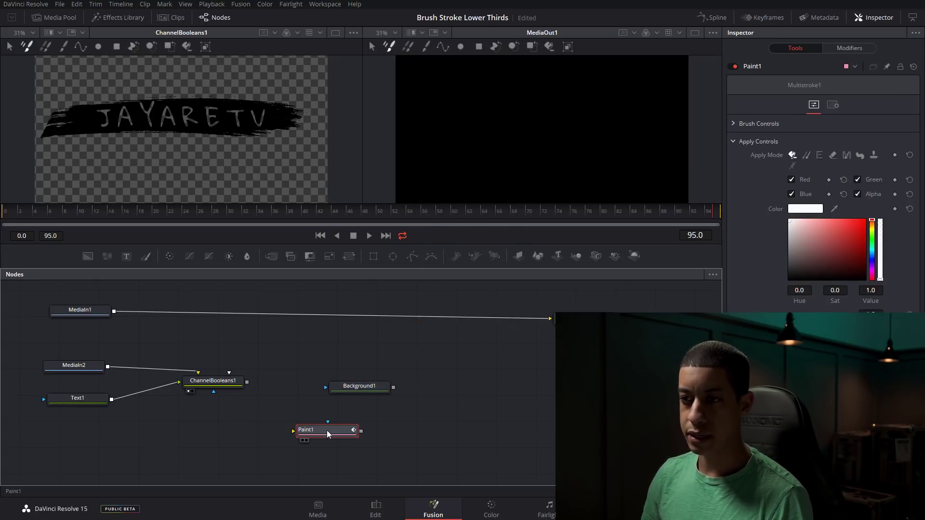
{"action": "key", "text": "shift+space"}
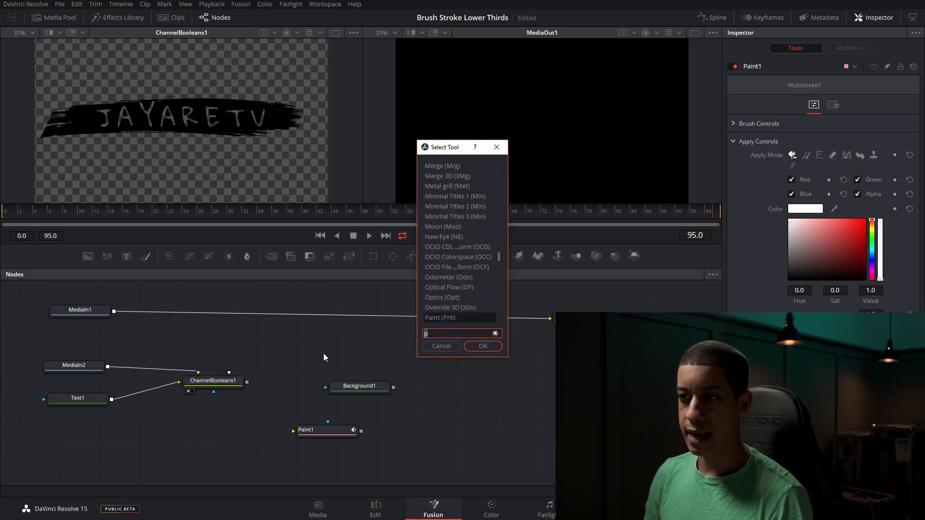
{"action": "type", "text": "merge"}
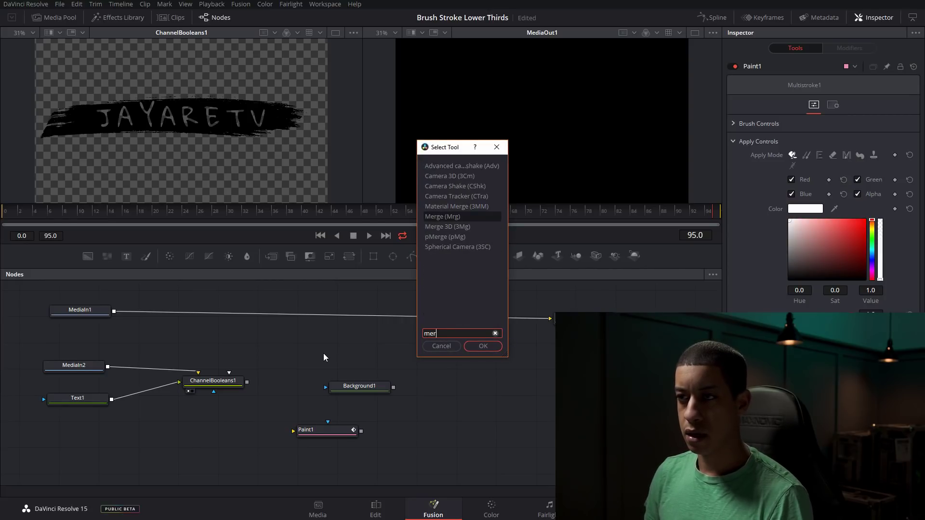
{"action": "key", "text": "Return"}
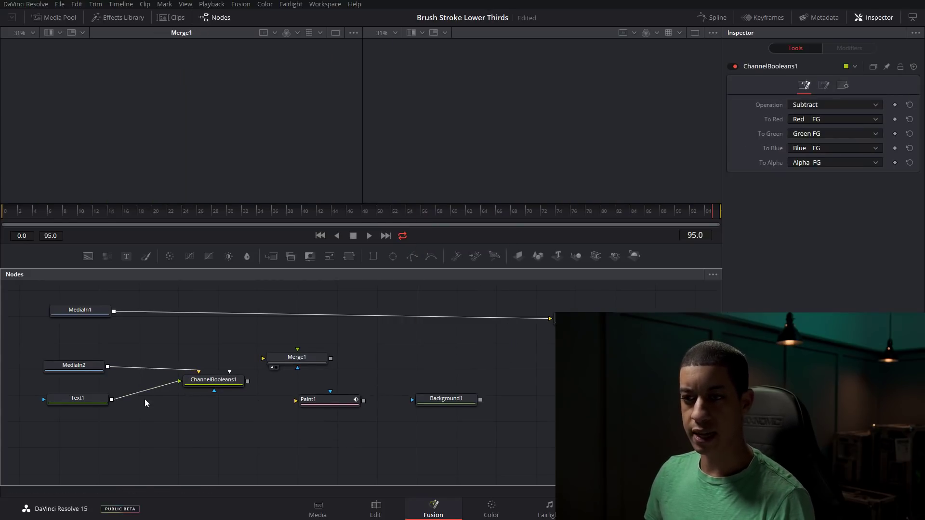
Connect ChannelBooleans1 into Merge1 and plug Paint1 into Merge1's foreground.
{"action": "left_click", "coordinate": [242, 383]}
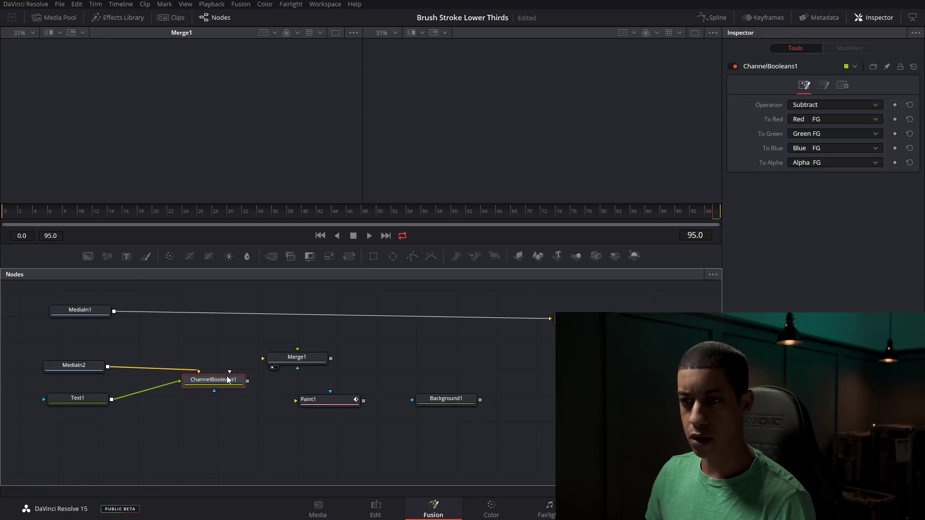
{"action": "left_click_drag", "start_coordinate": [247, 381], "coordinate": [302, 361]}
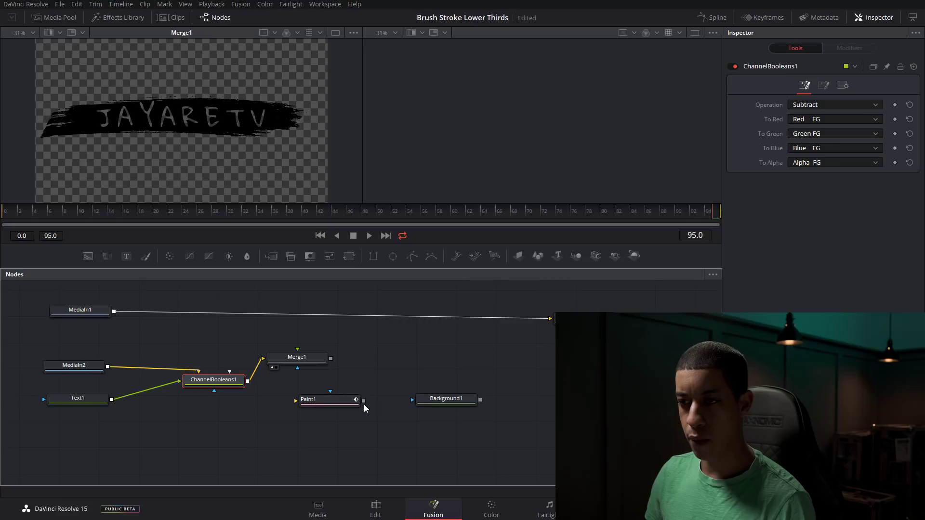
{"action": "mouse_move", "coordinate": [363, 401]}
{"action": "left_mouse_down"}
{"action": "mouse_move", "coordinate": [379, 407]}
{"action": "mouse_move", "coordinate": [268, 357]}
{"action": "mouse_move", "coordinate": [297, 350]}
{"action": "left_mouse_up"}
{"action": "left_click_drag", "start_coordinate": [328, 400], "coordinate": [310, 399]}
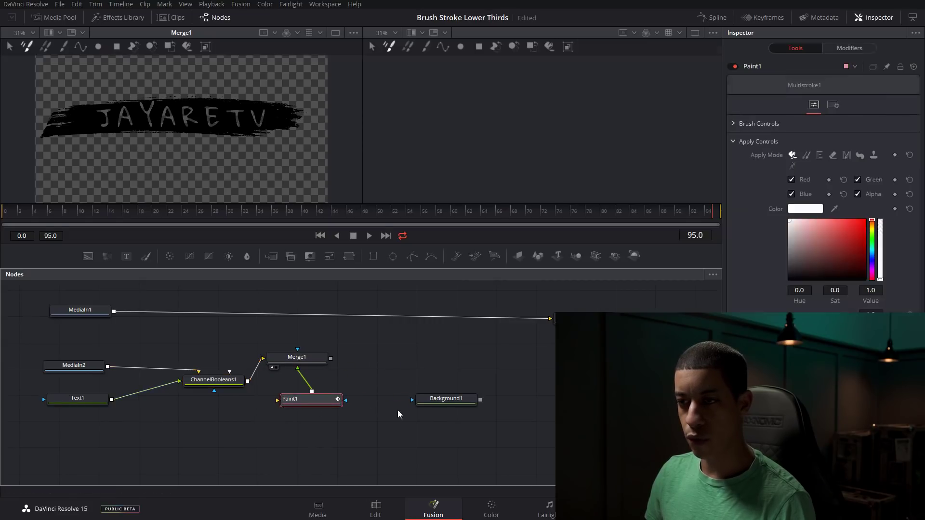
Set Background1's alpha to 0 and feed it into Paint1.
{"action": "left_click", "coordinate": [455, 403]}
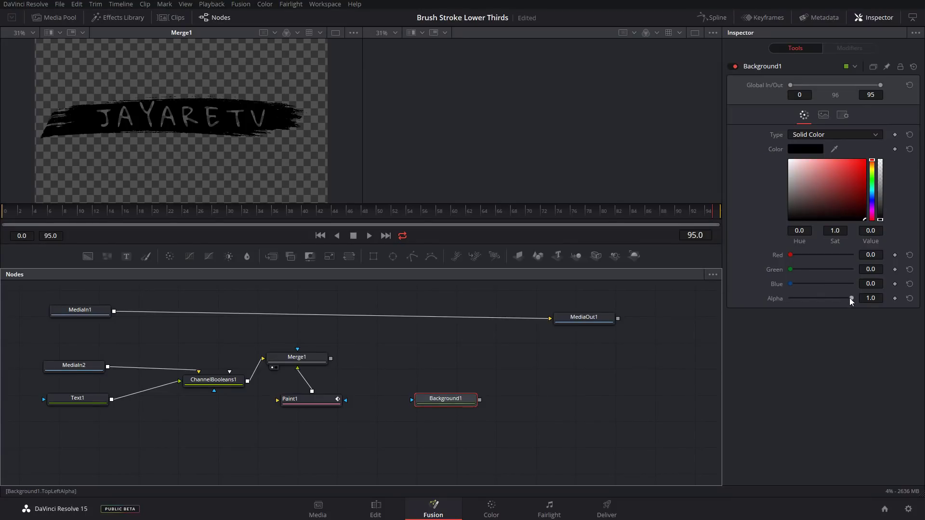
{"action": "left_click_drag", "start_coordinate": [849, 298], "coordinate": [766, 291]}
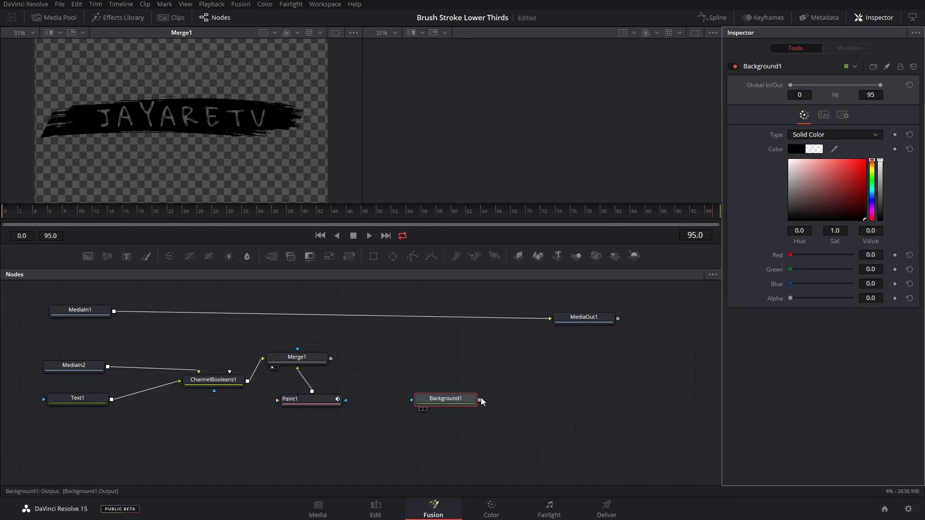
{"action": "mouse_move", "coordinate": [478, 400]}
{"action": "left_mouse_down"}
{"action": "mouse_move", "coordinate": [309, 436]}
{"action": "mouse_move", "coordinate": [291, 402]}
{"action": "mouse_move", "coordinate": [298, 397]}
{"action": "left_mouse_up"}
{"action": "left_click_drag", "start_coordinate": [446, 394], "coordinate": [444, 404]}
On Paint1, draw a PolylineStroke across the JAYARETV brush to its left edge and adjust its points.
{"action": "left_click", "coordinate": [329, 396]}
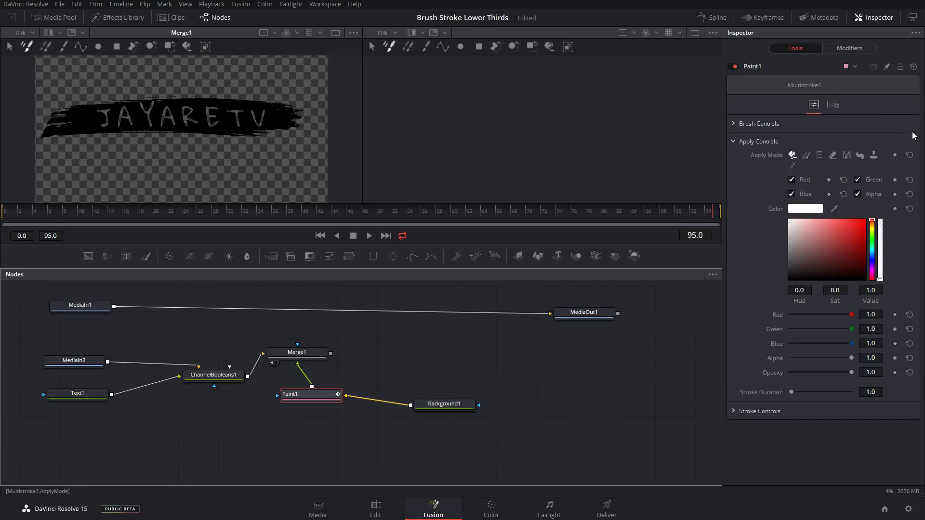
{"action": "left_click", "coordinate": [81, 46]}
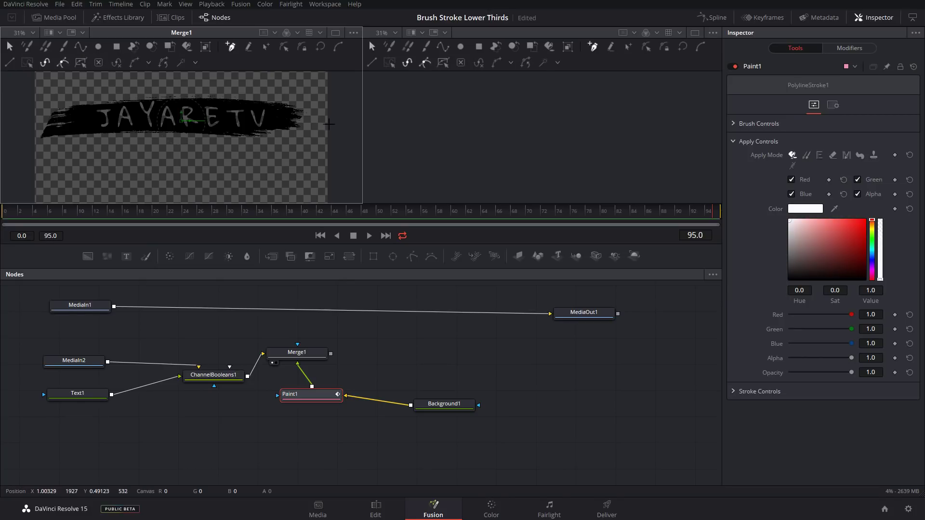
{"action": "left_click_drag", "start_coordinate": [329, 123], "coordinate": [132, 122]}
{"action": "left_click", "coordinate": [77, 120]}
{"action": "left_click", "coordinate": [41, 124]}
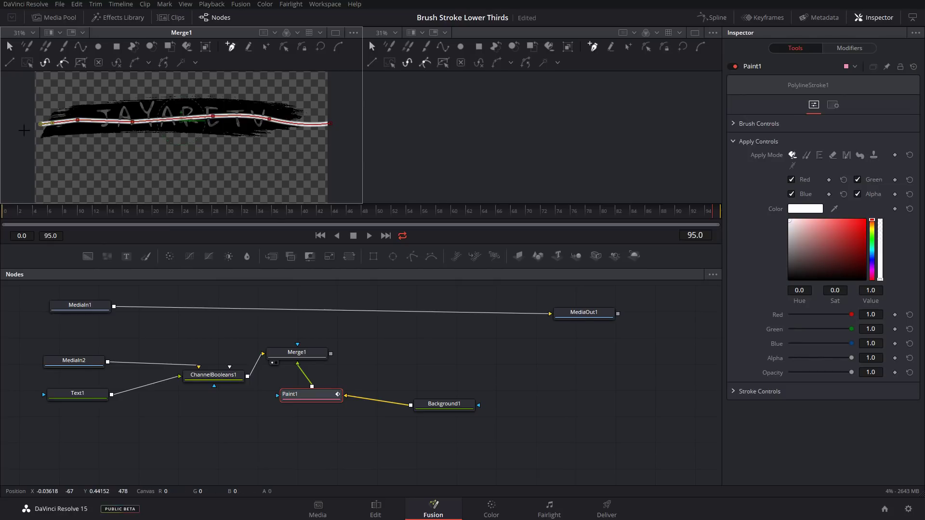
{"action": "left_click", "coordinate": [24, 130]}
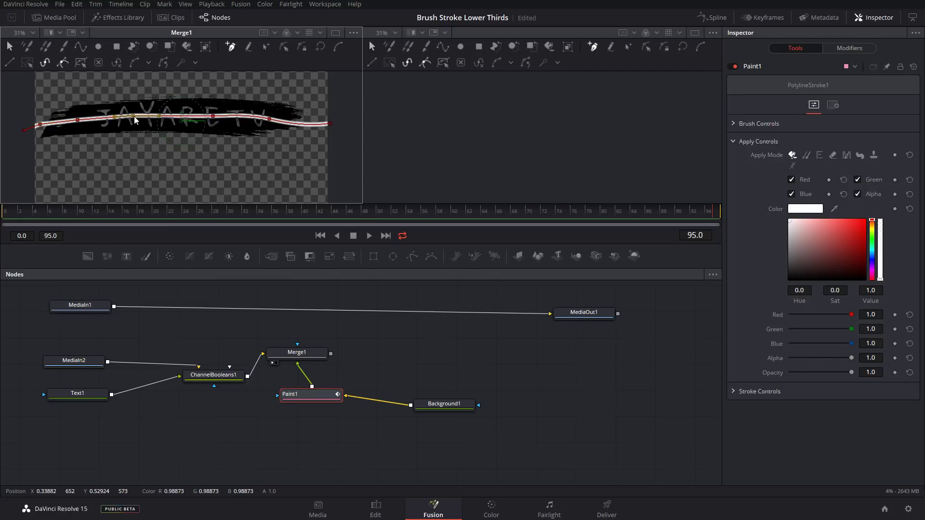
{"action": "mouse_move", "coordinate": [299, 130]}
{"action": "left_mouse_down"}
{"action": "mouse_move", "coordinate": [247, 117]}
{"action": "mouse_move", "coordinate": [152, 118]}
{"action": "left_mouse_up"}
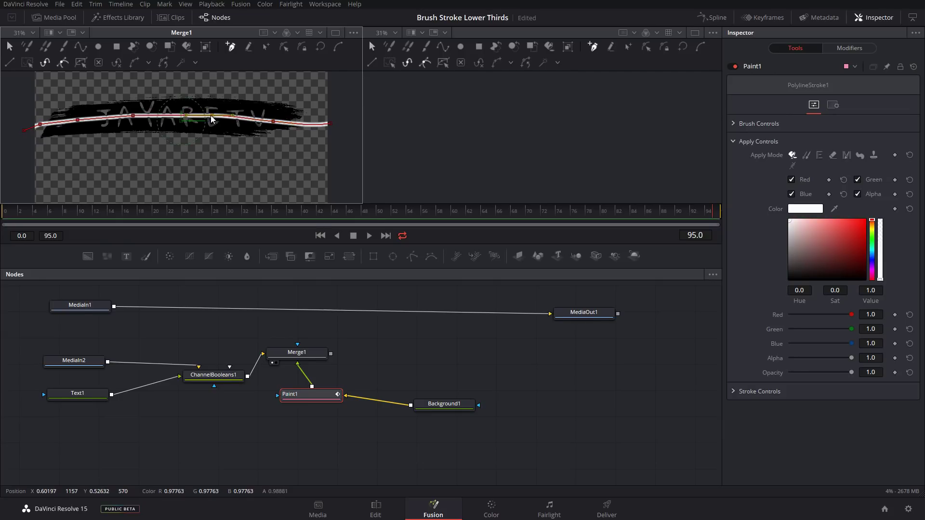
Set the stroke to size about 0.1386 and softness 0.206, then unplug Paint1 from Merge1.
{"action": "left_click", "coordinate": [733, 125]}
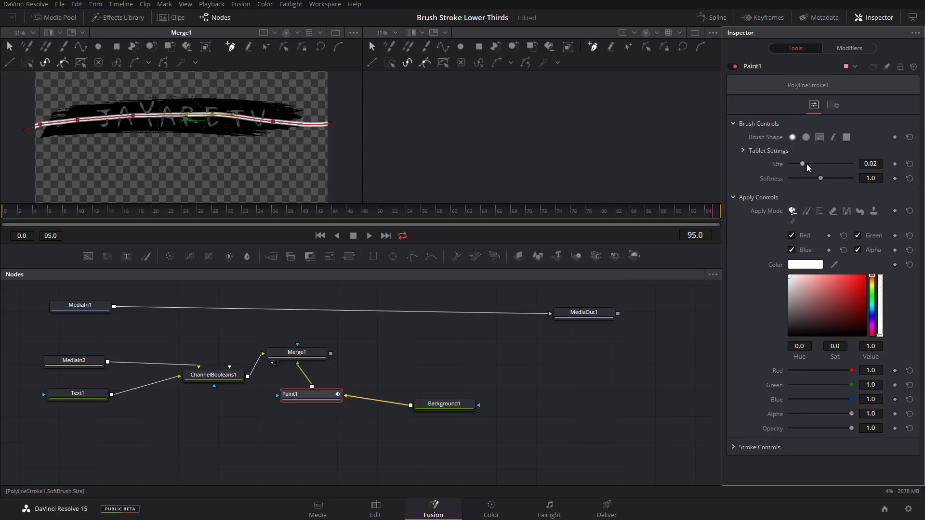
{"action": "left_click_drag", "start_coordinate": [802, 165], "coordinate": [872, 168]}
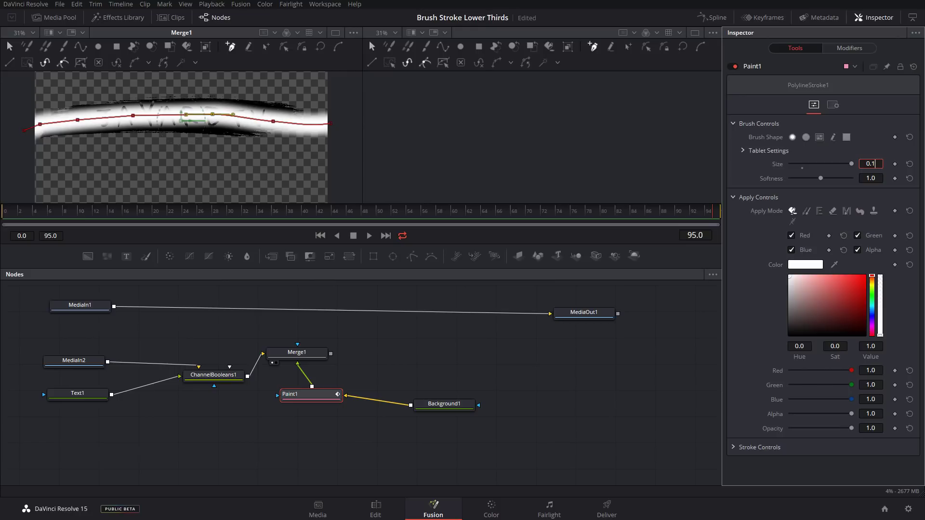
{"action": "type", "text": "2"}
{"action": "key", "text": "Tab"}
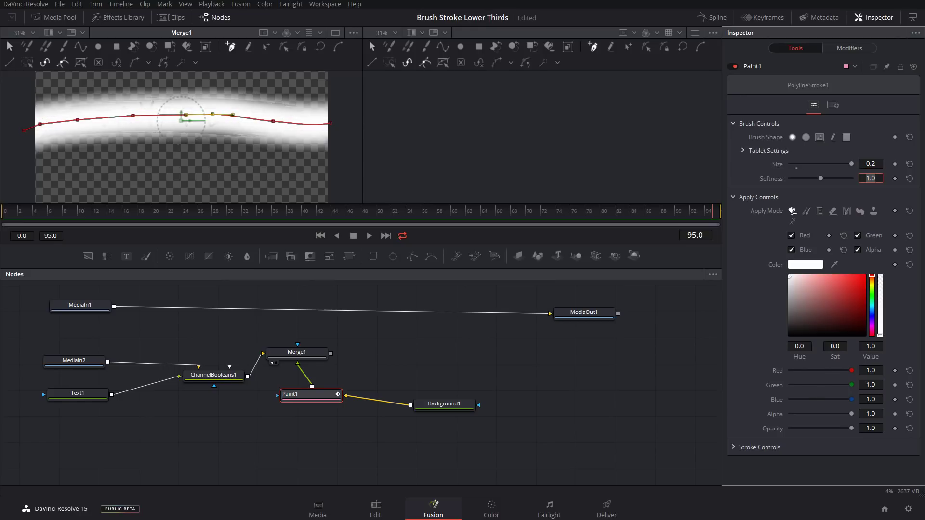
{"action": "key", "text": "Return"}
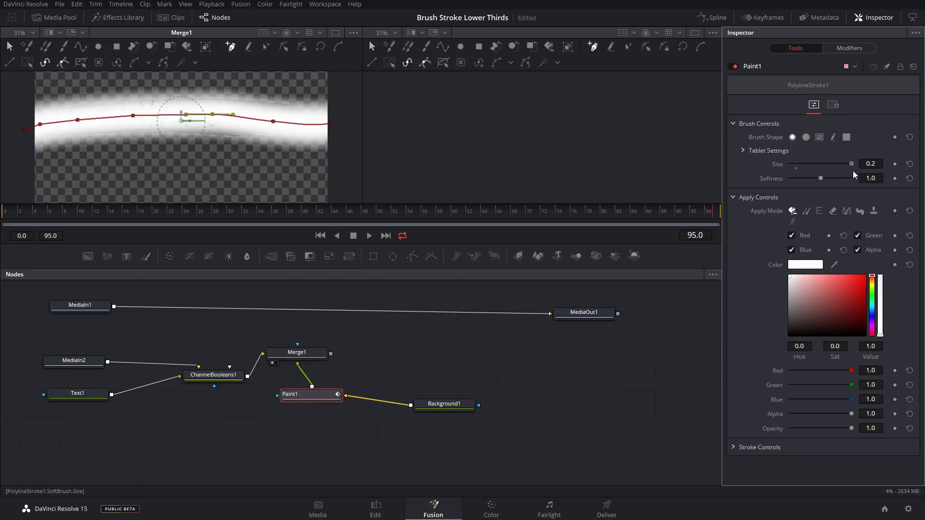
{"action": "left_click_drag", "start_coordinate": [851, 168], "coordinate": [798, 182]}
{"action": "mouse_move", "coordinate": [849, 168]}
{"action": "left_mouse_down"}
{"action": "mouse_move", "coordinate": [823, 170]}
{"action": "mouse_move", "coordinate": [832, 170]}
{"action": "left_mouse_up"}
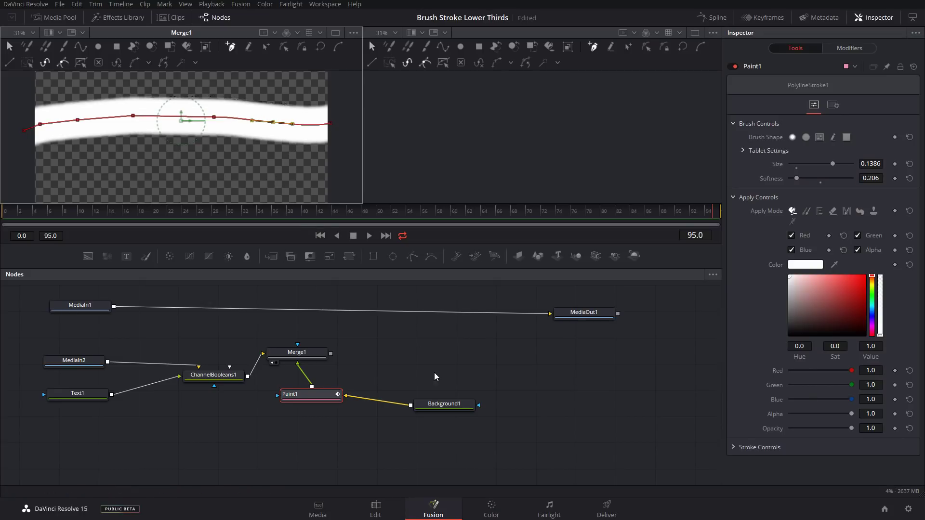
{"action": "left_click_drag", "start_coordinate": [316, 400], "coordinate": [304, 403]}
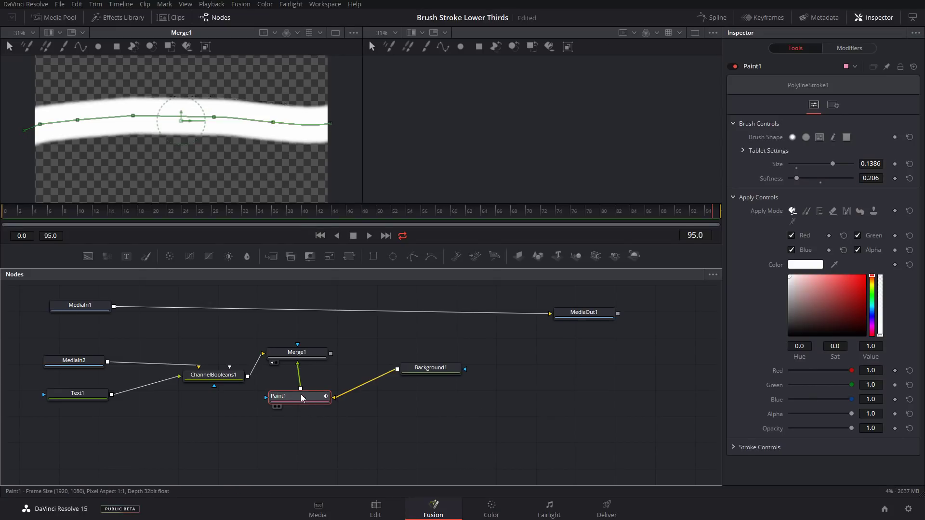
{"action": "left_click_drag", "start_coordinate": [299, 371], "coordinate": [299, 368]}
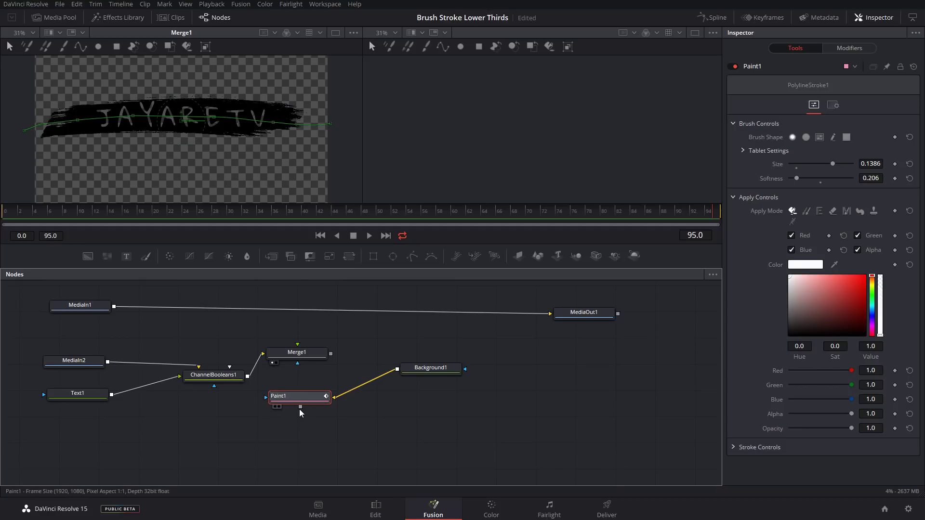
Make Paint1 Merge1's mask, connect Background1, and swap Merge1's inputs with Ctrl+T.
{"action": "mouse_move", "coordinate": [273, 398]}
{"action": "left_mouse_down"}
{"action": "mouse_move", "coordinate": [301, 386]}
{"action": "mouse_move", "coordinate": [298, 363]}
{"action": "left_mouse_up"}
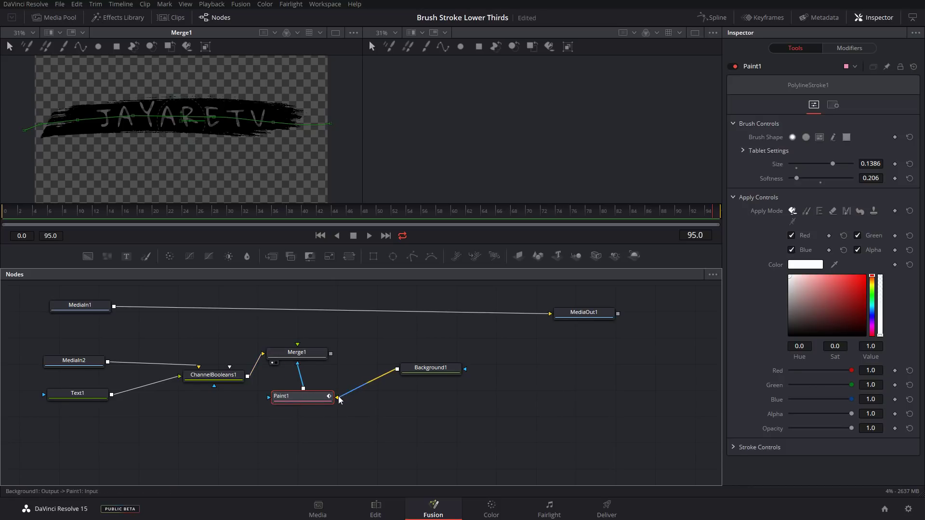
{"action": "mouse_move", "coordinate": [424, 371]}
{"action": "left_mouse_down"}
{"action": "mouse_move", "coordinate": [418, 387]}
{"action": "mouse_move", "coordinate": [298, 346]}
{"action": "left_mouse_up"}
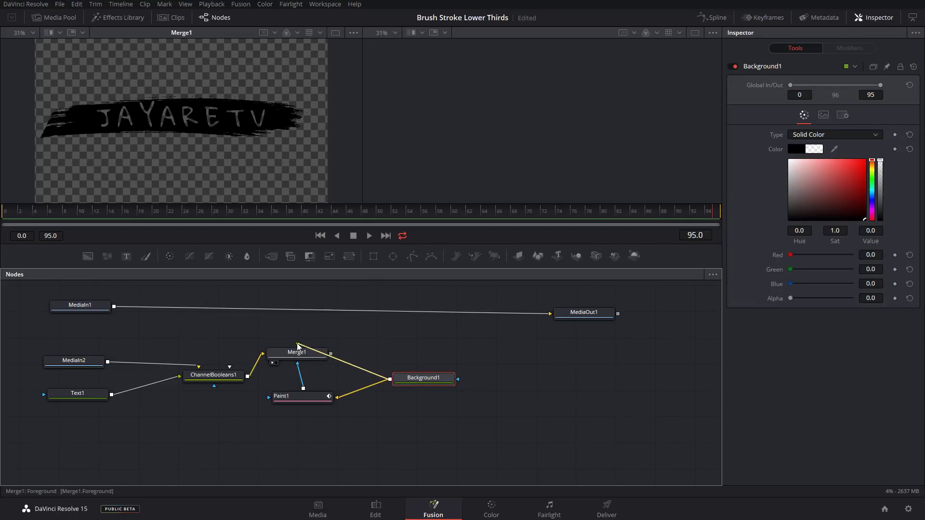
{"action": "left_click_drag", "start_coordinate": [424, 378], "coordinate": [446, 380]}
{"action": "left_click_drag", "start_coordinate": [299, 396], "coordinate": [313, 396]}
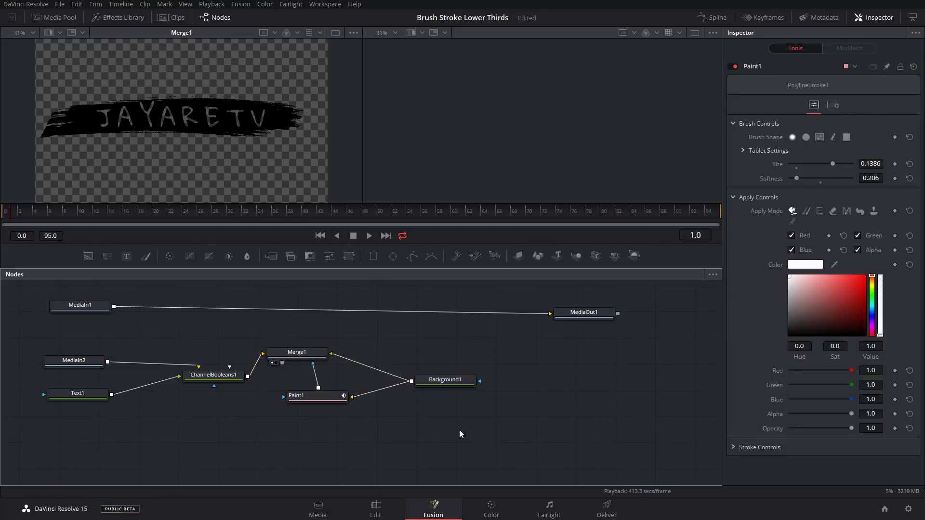
{"action": "left_click", "coordinate": [301, 355]}
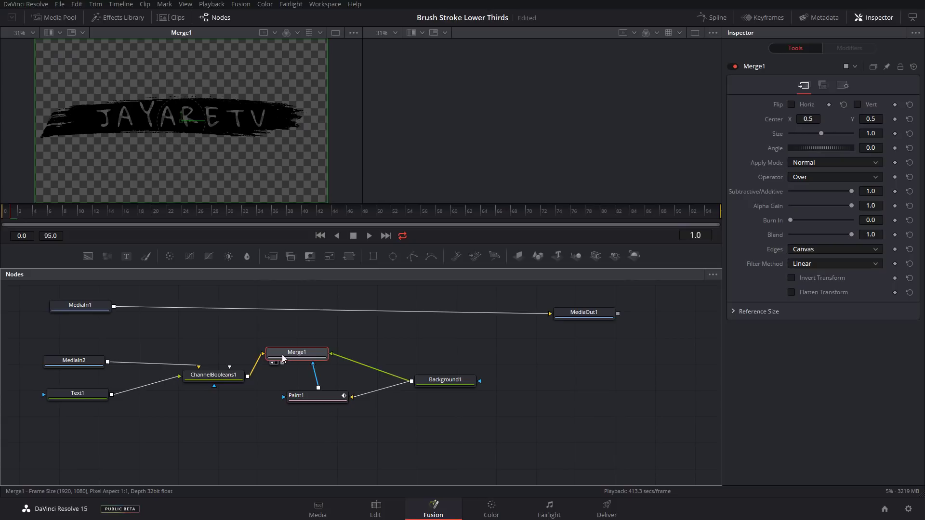
{"action": "key", "text": "ctrl+t"}
Tidy the Background1, ChannelBooleans1 and Merge1 node positions and select Paint1.
{"action": "mouse_move", "coordinate": [467, 380]}
{"action": "left_mouse_down"}
{"action": "mouse_move", "coordinate": [441, 382]}
{"action": "mouse_move", "coordinate": [465, 378]}
{"action": "mouse_move", "coordinate": [460, 371]}
{"action": "left_mouse_up"}
{"action": "left_click_drag", "start_coordinate": [214, 384], "coordinate": [231, 364]}
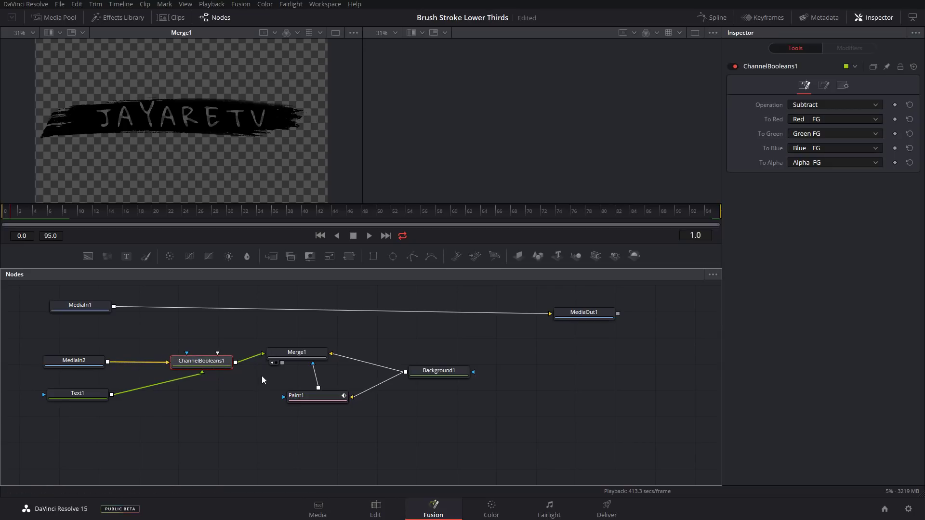
{"action": "left_click_drag", "start_coordinate": [436, 374], "coordinate": [429, 371]}
{"action": "left_click_drag", "start_coordinate": [308, 357], "coordinate": [311, 352]}
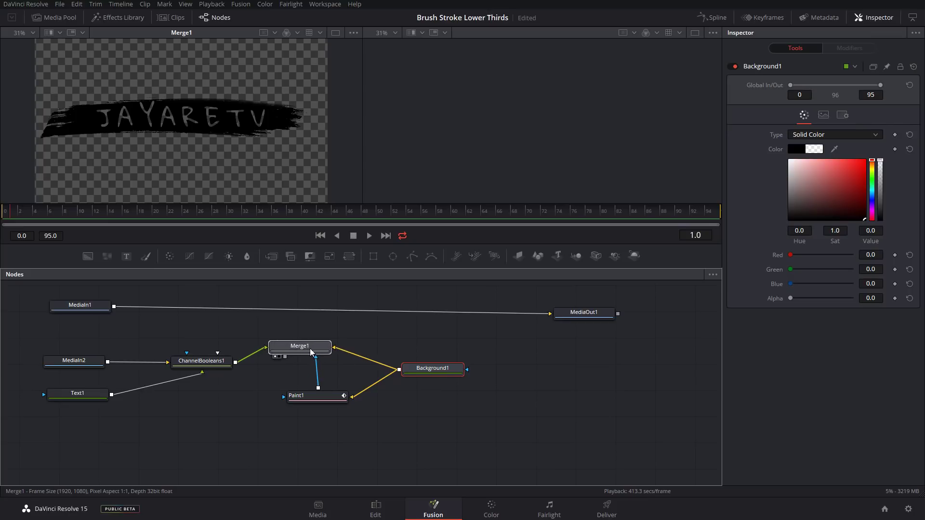
{"action": "left_click", "coordinate": [319, 397]}
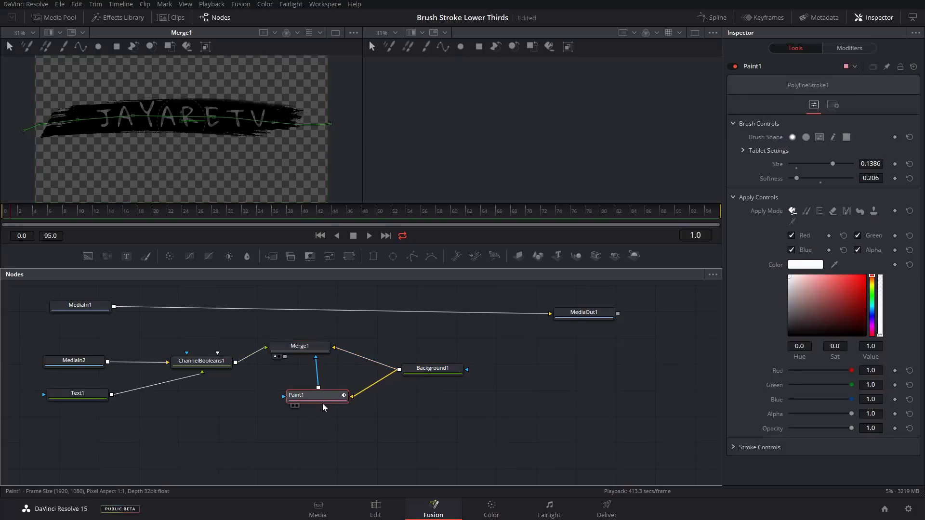
{"action": "left_click", "coordinate": [734, 448]}
{"action": "scroll", "coordinate": [733, 417], "scroll_direction": "down", "scroll_amount": 3}
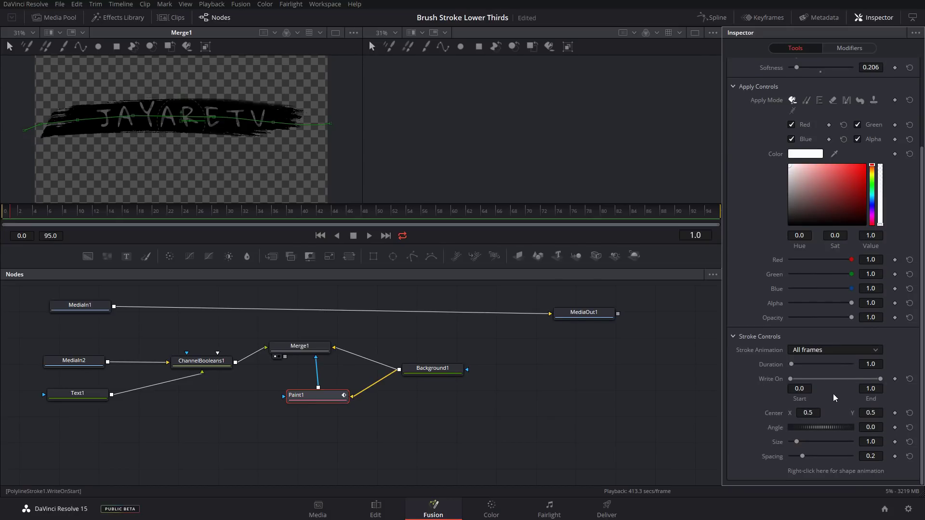
{"action": "left_click_drag", "start_coordinate": [881, 382], "coordinate": [790, 383]}
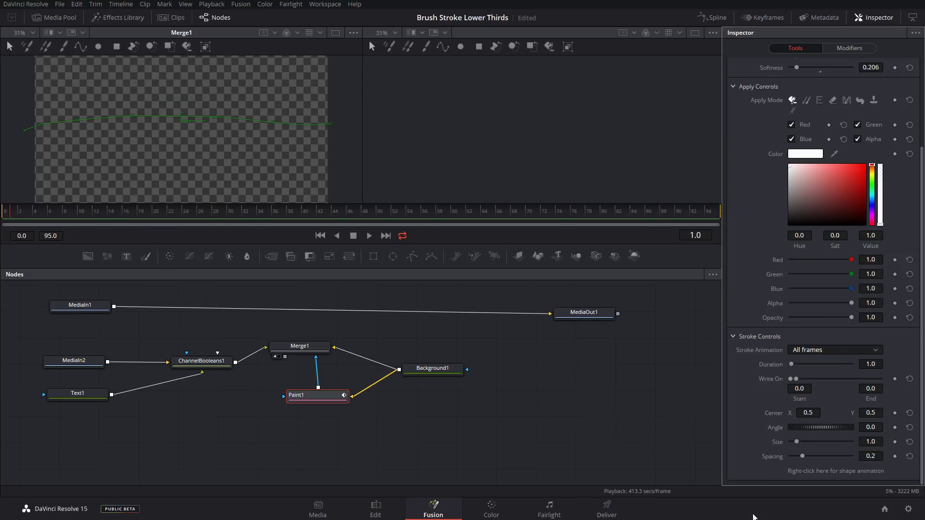
{"action": "key", "text": "shift+9"}
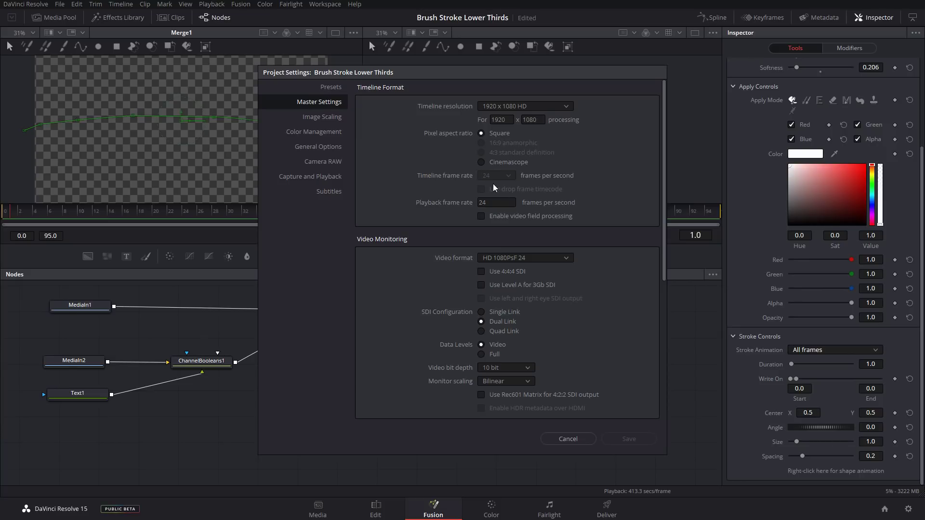
{"action": "left_click", "coordinate": [580, 436]}
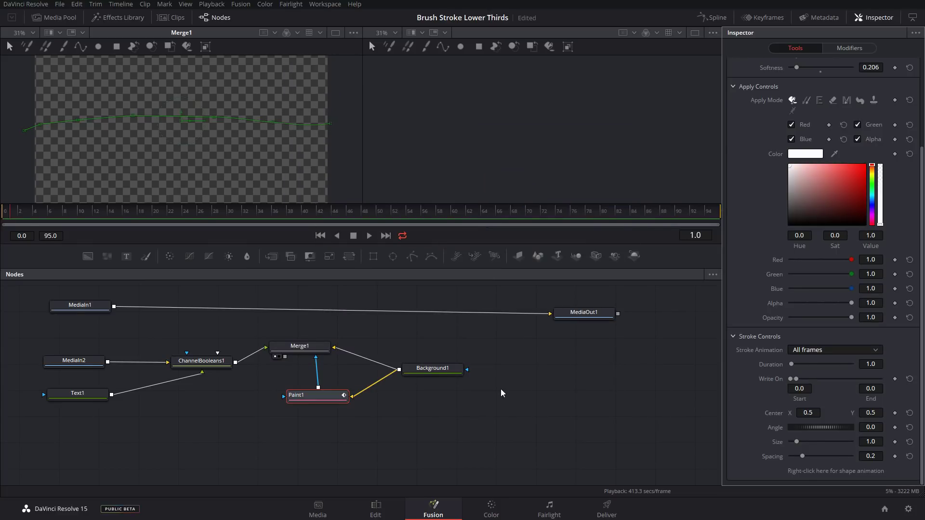
Keyframe Paint1's Write On End at 0.0 on frame 0 and 1.0 on frame 17.
{"action": "left_click", "coordinate": [894, 379]}
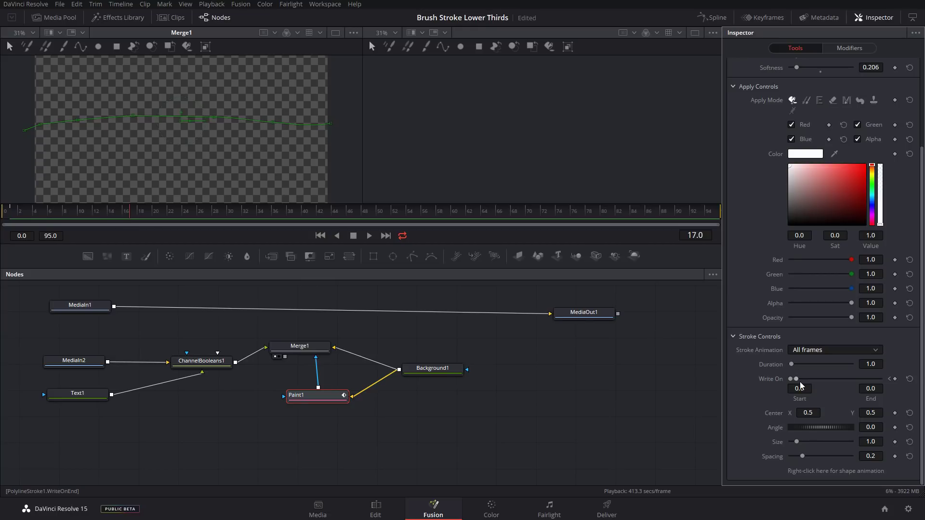
{"action": "left_click", "coordinate": [871, 388]}
{"action": "type", "text": "1"}
{"action": "key", "text": "Return"}
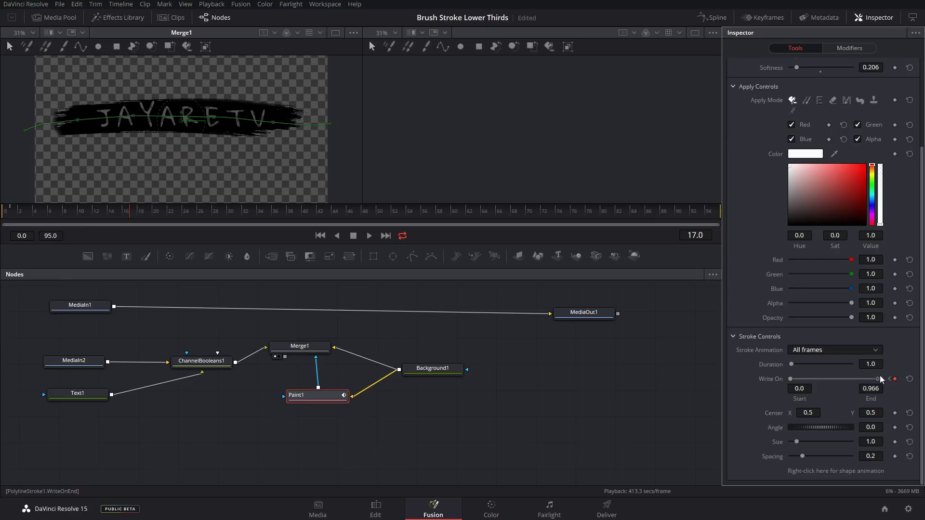
Scrub and play back from frame 0 to check the JAYARETV brushstroke reveal.
{"action": "left_click_drag", "start_coordinate": [102, 212], "coordinate": [5, 213]}
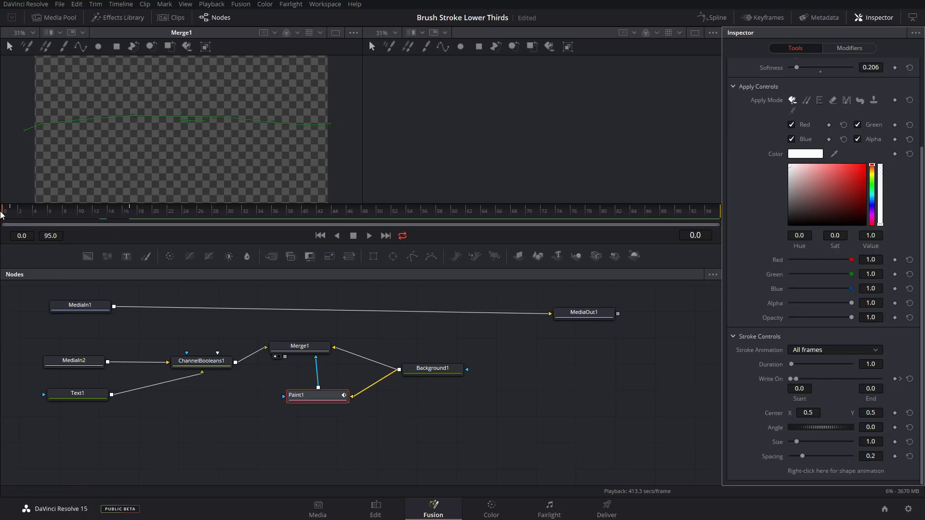
{"action": "left_click", "coordinate": [369, 236]}
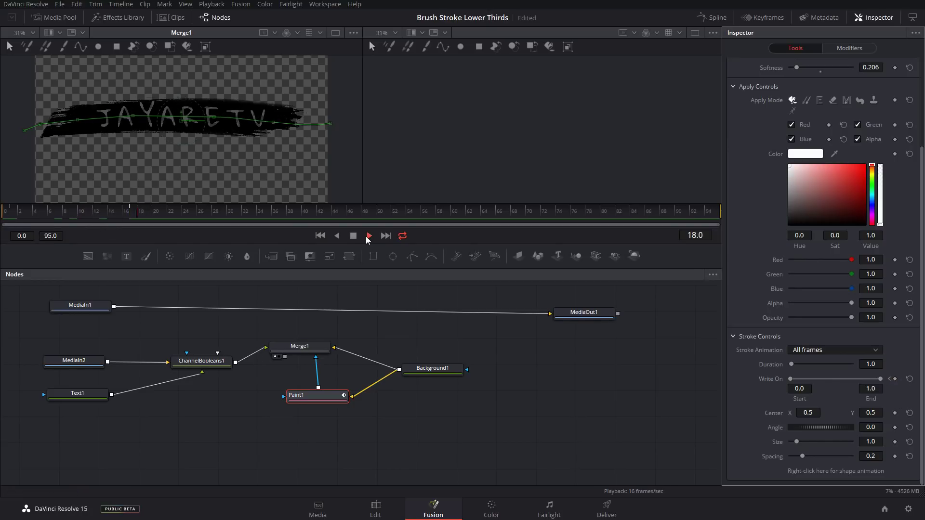
{"action": "left_click", "coordinate": [365, 236]}
{"action": "left_click", "coordinate": [1, 218]}
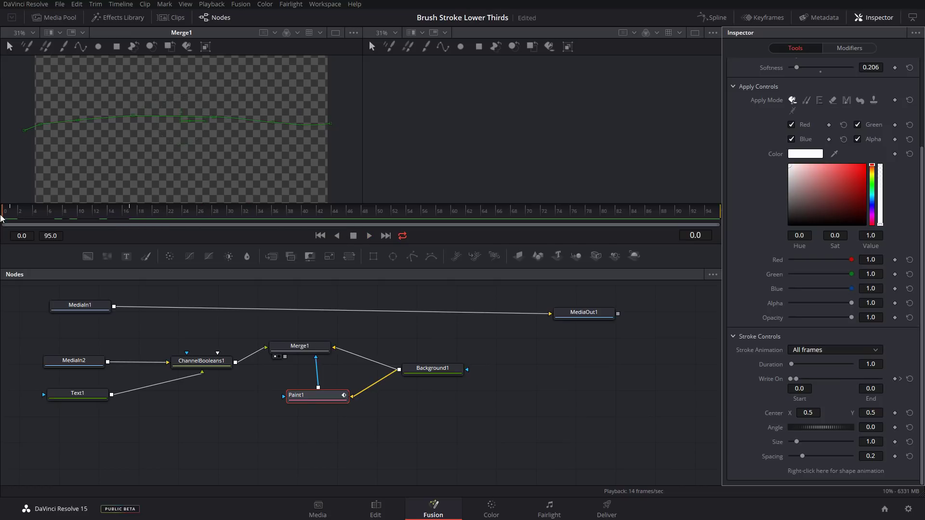
{"action": "left_click", "coordinate": [369, 235]}
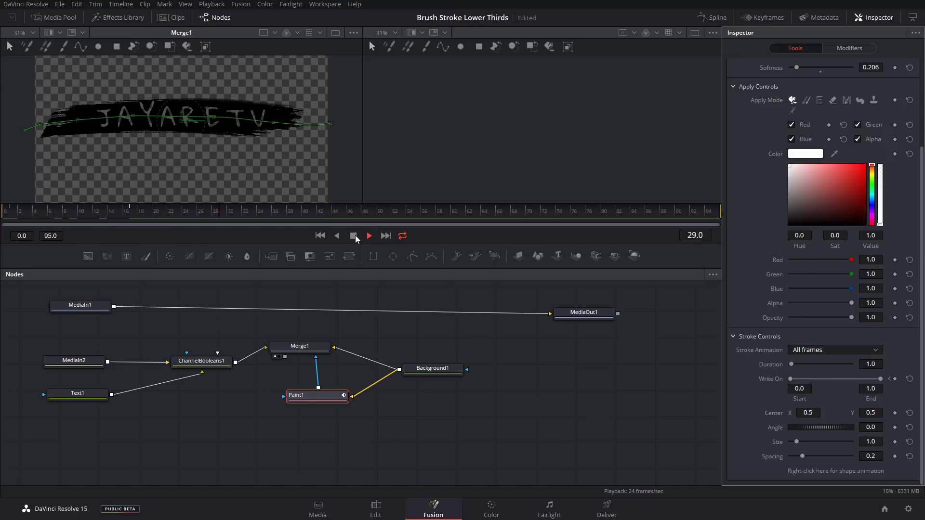
{"action": "left_click_drag", "start_coordinate": [143, 217], "coordinate": [4, 216]}
{"action": "key", "text": "space"}
Stop playback and rearrange the MediaIn1, Merge1 and MediaOut1 nodes in the Nodes panel.
{"action": "left_click", "coordinate": [297, 314]}
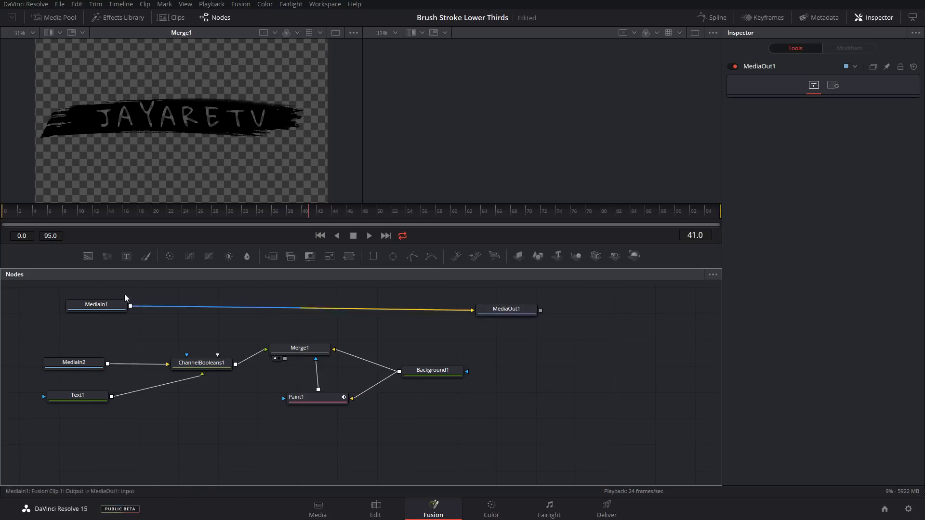
{"action": "mouse_move", "coordinate": [87, 308]}
{"action": "left_mouse_down"}
{"action": "mouse_move", "coordinate": [80, 305]}
{"action": "mouse_move", "coordinate": [87, 309]}
{"action": "left_mouse_up"}
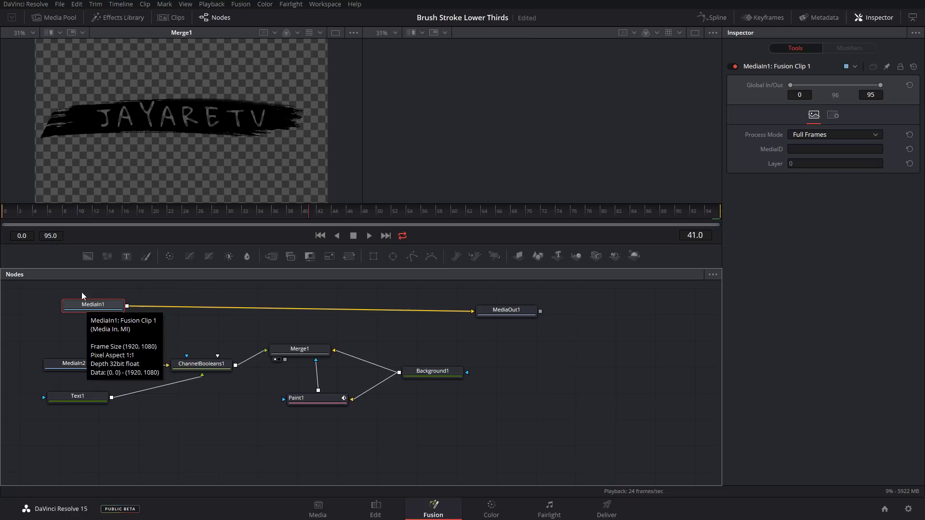
{"action": "left_click_drag", "start_coordinate": [309, 350], "coordinate": [295, 345]}
{"action": "left_click_drag", "start_coordinate": [512, 311], "coordinate": [520, 312]}
Connect Merge1's output to MediaOut1, replacing the MediaIn1 link.
{"action": "mouse_move", "coordinate": [260, 355]}
{"action": "left_mouse_down"}
{"action": "mouse_move", "coordinate": [374, 325]}
{"action": "mouse_move", "coordinate": [371, 339]}
{"action": "mouse_move", "coordinate": [266, 341]}
{"action": "left_mouse_up"}
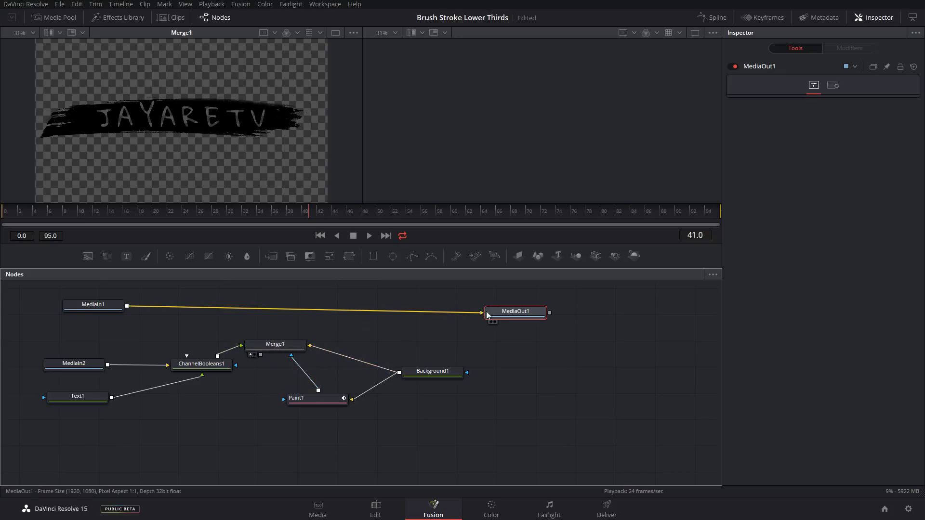
{"action": "left_click_drag", "start_coordinate": [482, 312], "coordinate": [523, 316]}
{"action": "left_click_drag", "start_coordinate": [260, 355], "coordinate": [478, 318]}
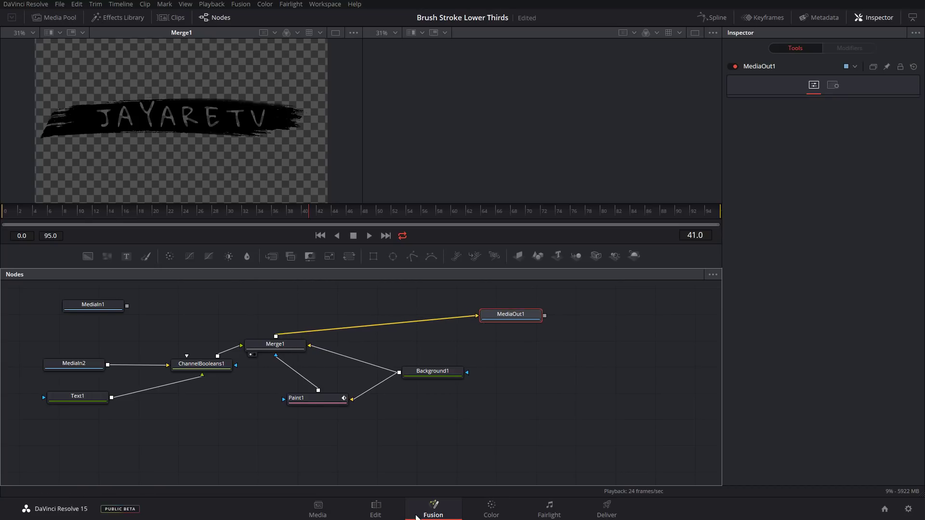
On the Edit page, move the Fusion title clip to V2 and load DJI_0277.MOV in the source viewer.
{"action": "left_click", "coordinate": [384, 516]}
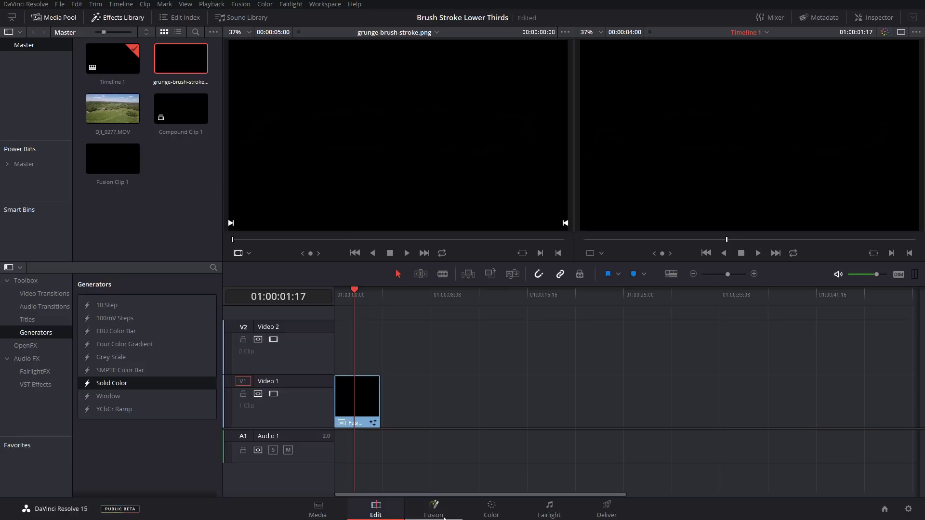
{"action": "left_click_drag", "start_coordinate": [370, 407], "coordinate": [364, 349]}
{"action": "left_click", "coordinate": [114, 110]}
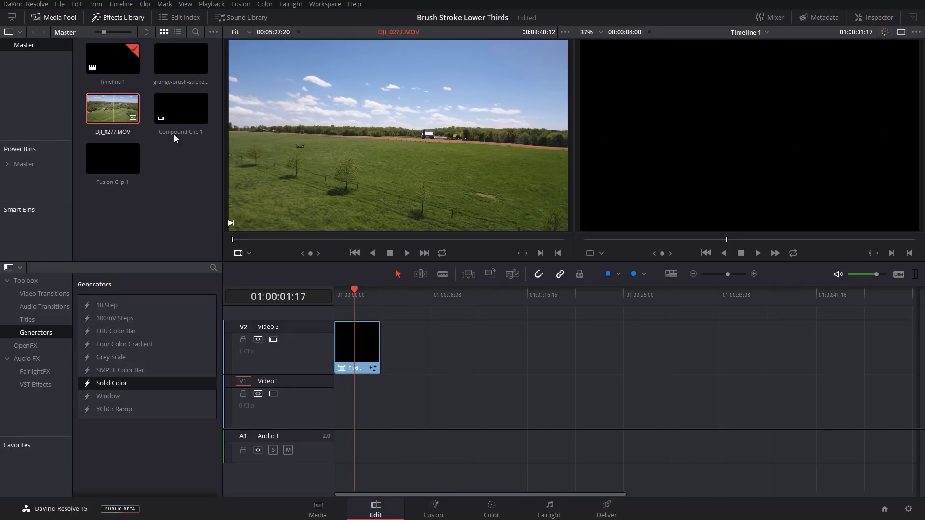
{"action": "left_click", "coordinate": [276, 239]}
{"action": "left_click_drag", "start_coordinate": [281, 238], "coordinate": [378, 237]}
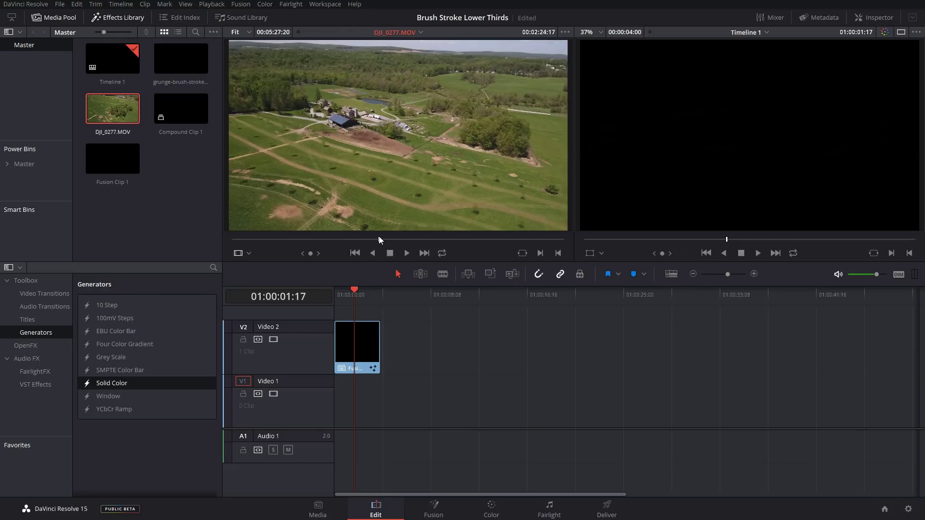
Mark In and Out on the drone shot, place it on V1, and play the title over it.
{"action": "left_click", "coordinate": [536, 254]}
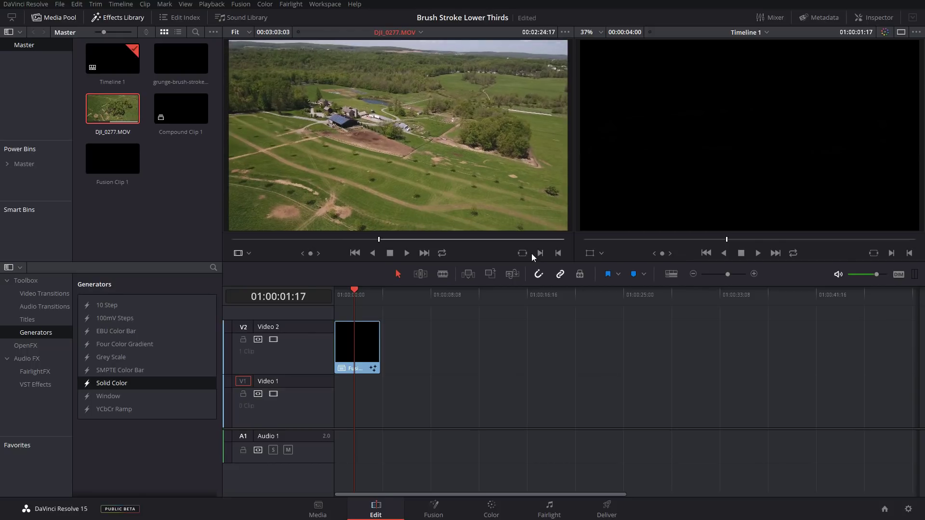
{"action": "left_click", "coordinate": [557, 253]}
{"action": "left_click_drag", "start_coordinate": [400, 152], "coordinate": [331, 395]}
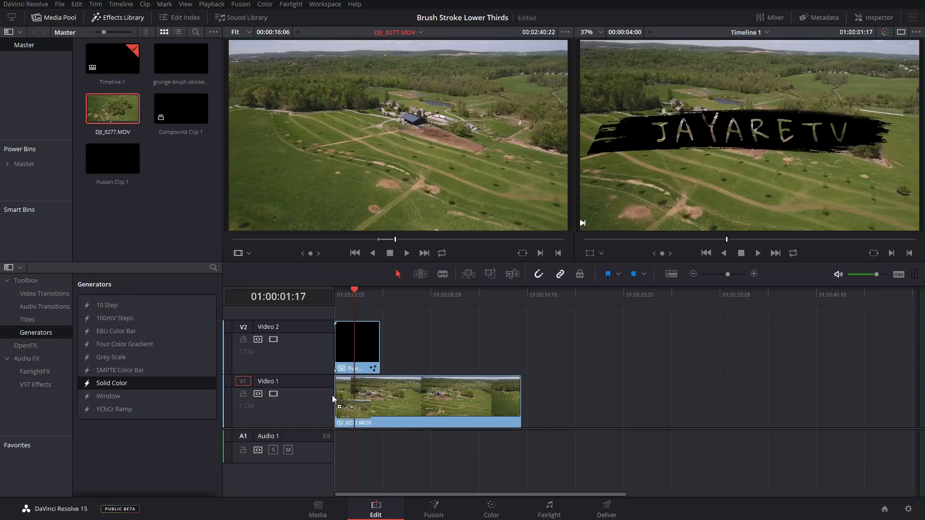
{"action": "left_click_drag", "start_coordinate": [353, 291], "coordinate": [335, 291]}
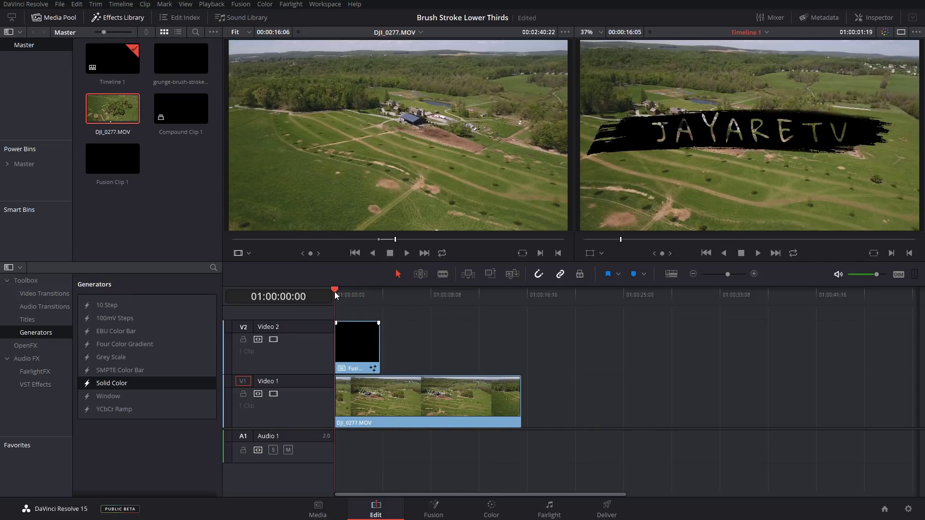
{"action": "key", "text": "space"}
{"action": "key", "text": "space"}
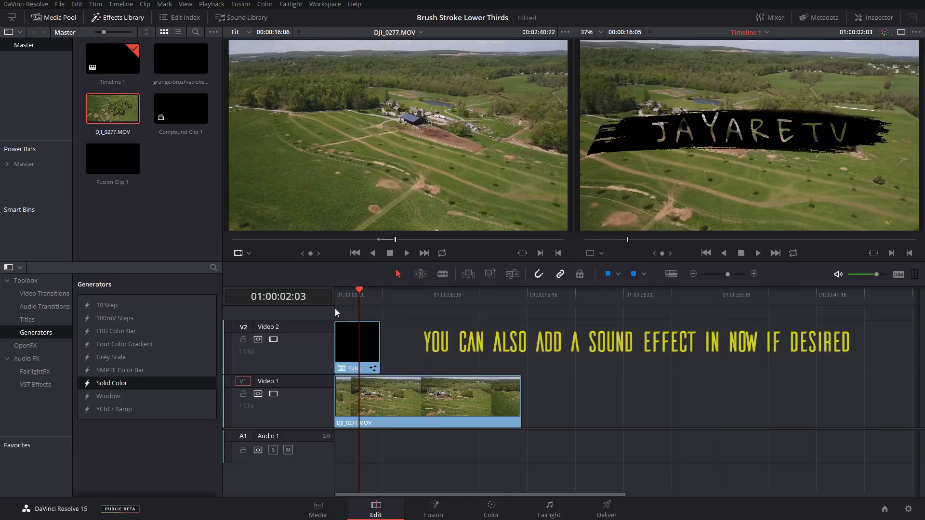
{"action": "left_click_drag", "start_coordinate": [359, 291], "coordinate": [313, 292]}
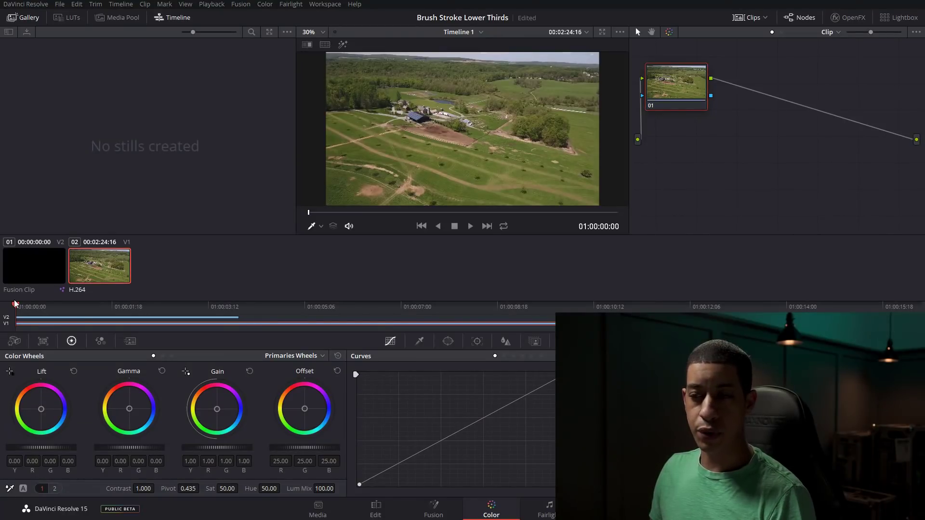
On the Color page, play the title over DJI_0277.MOV and reposition the clip's correction node.
{"action": "key", "text": "space"}
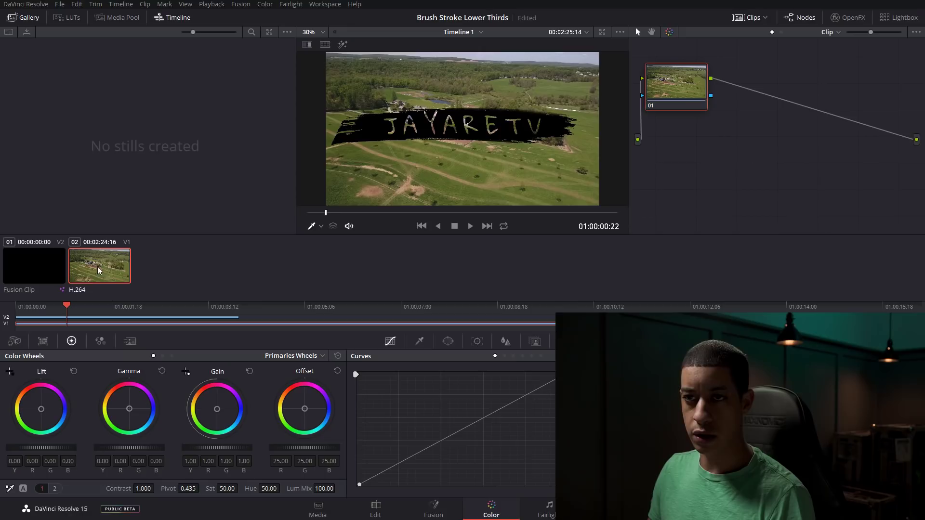
{"action": "left_click_drag", "start_coordinate": [679, 84], "coordinate": [684, 100]}
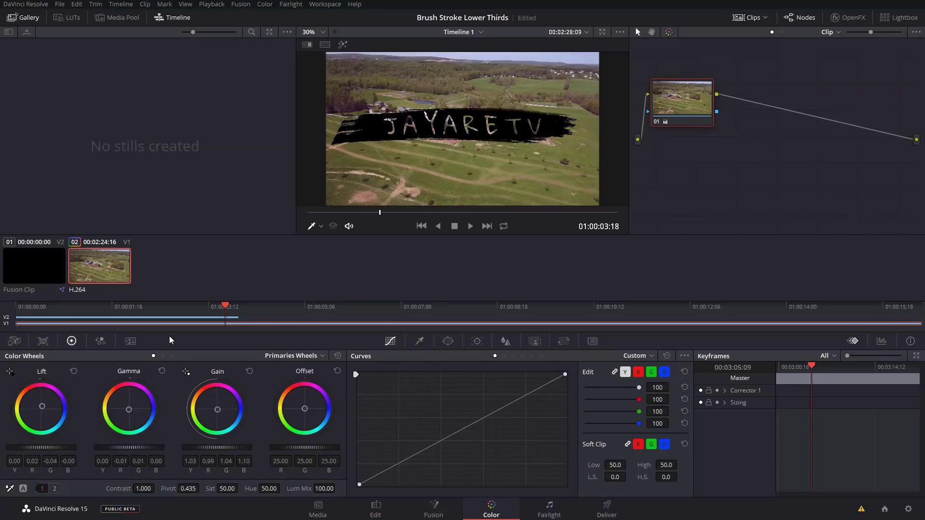
{"action": "left_click_drag", "start_coordinate": [25, 318], "coordinate": [4, 322]}
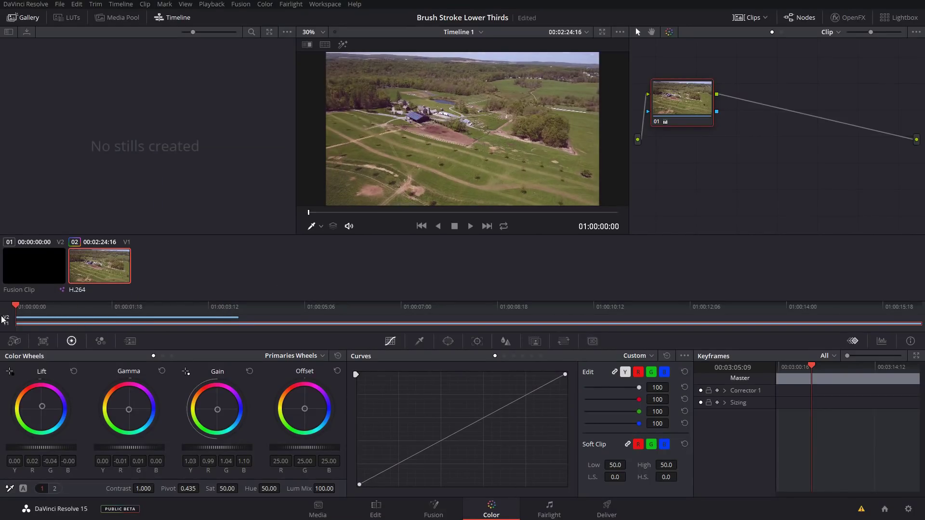